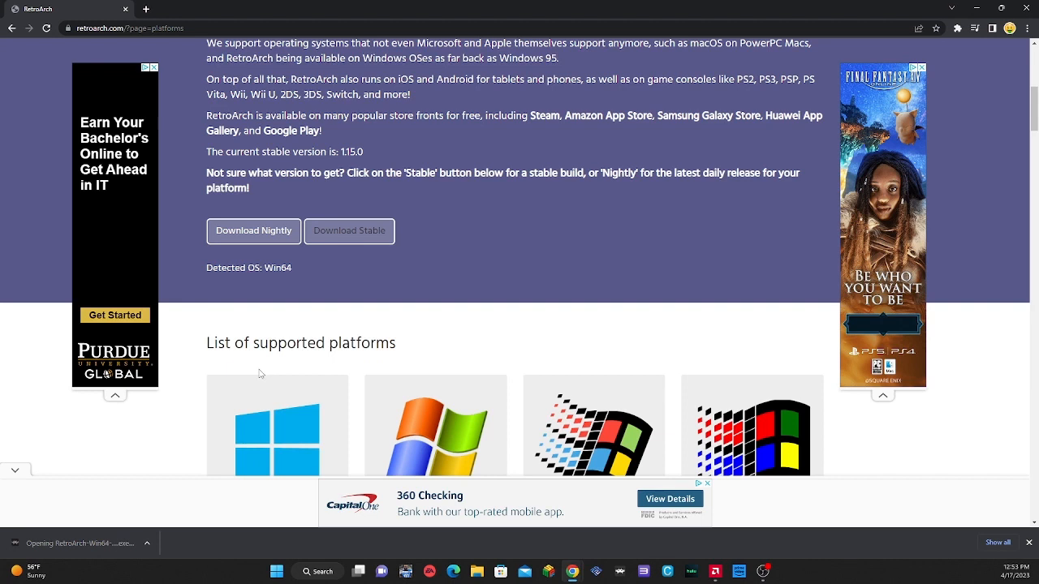
# Step: Install RetroArch by accepting the license, keeping the C:\RetroArch-Win64 destination, the default components and the RetroArch Start Menu folder
pyautogui.click(610, 363)
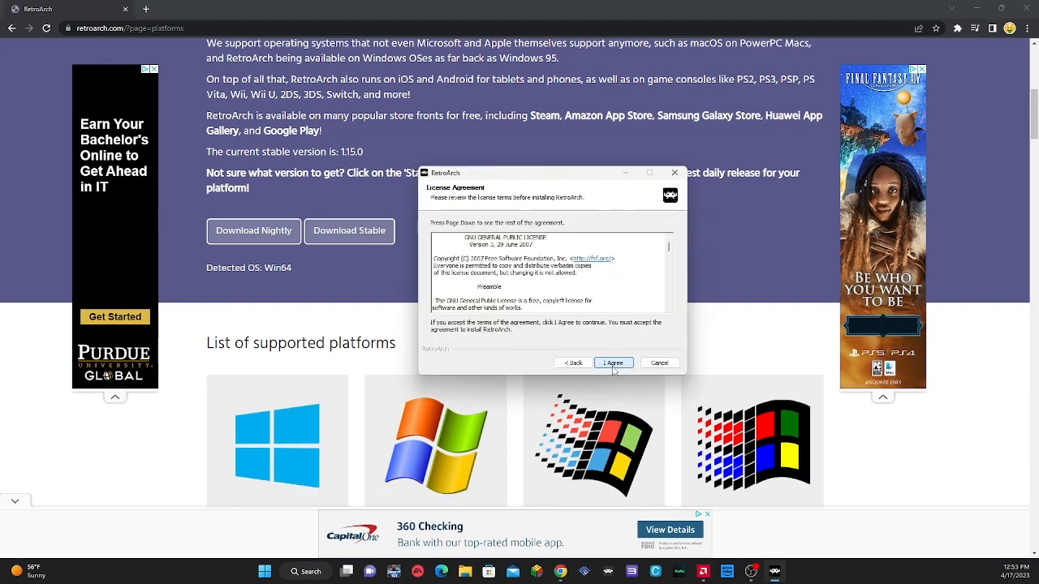
pyautogui.click(612, 364)
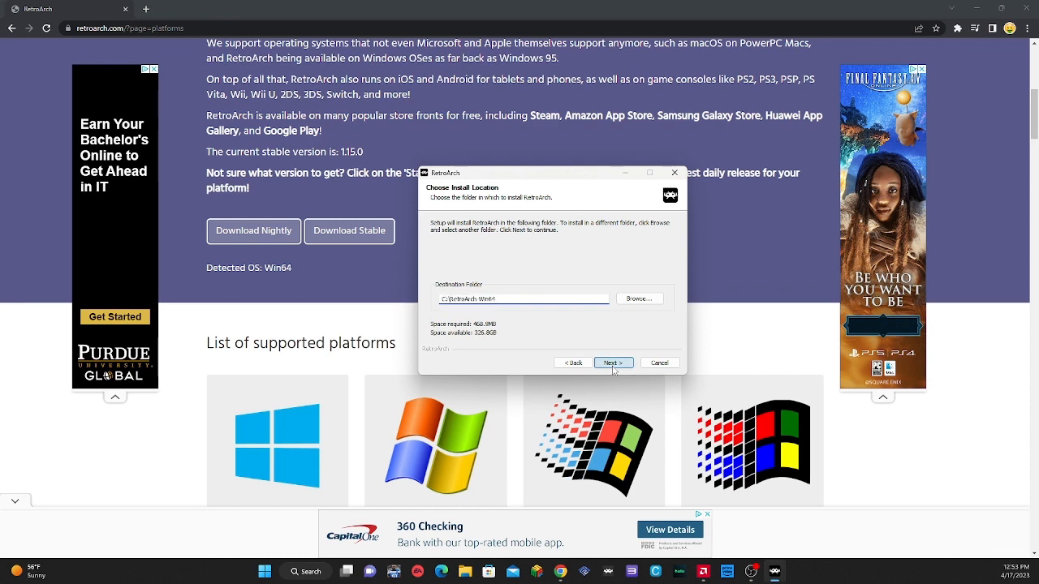
pyautogui.click(612, 365)
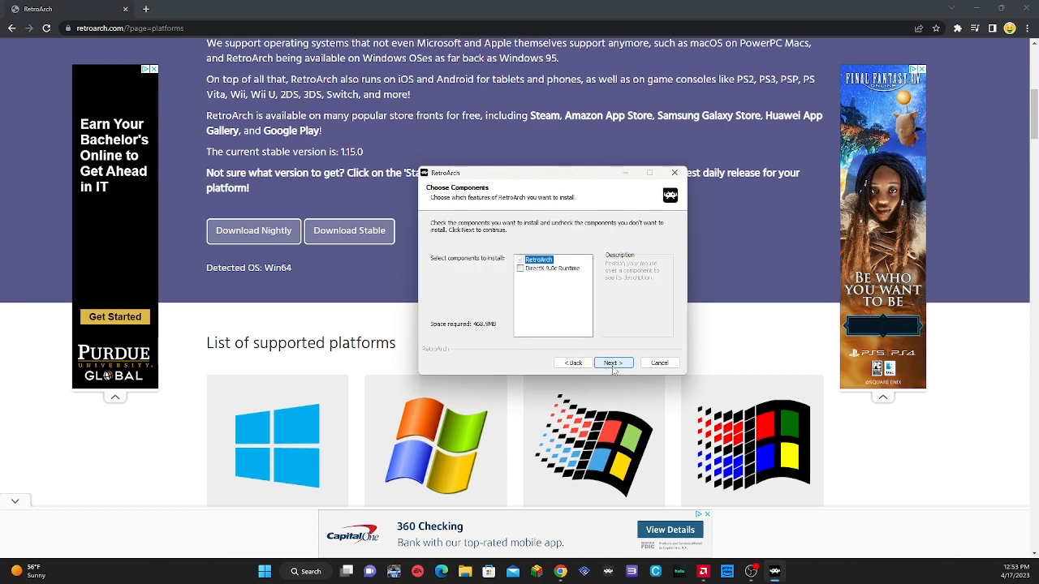
pyautogui.click(613, 364)
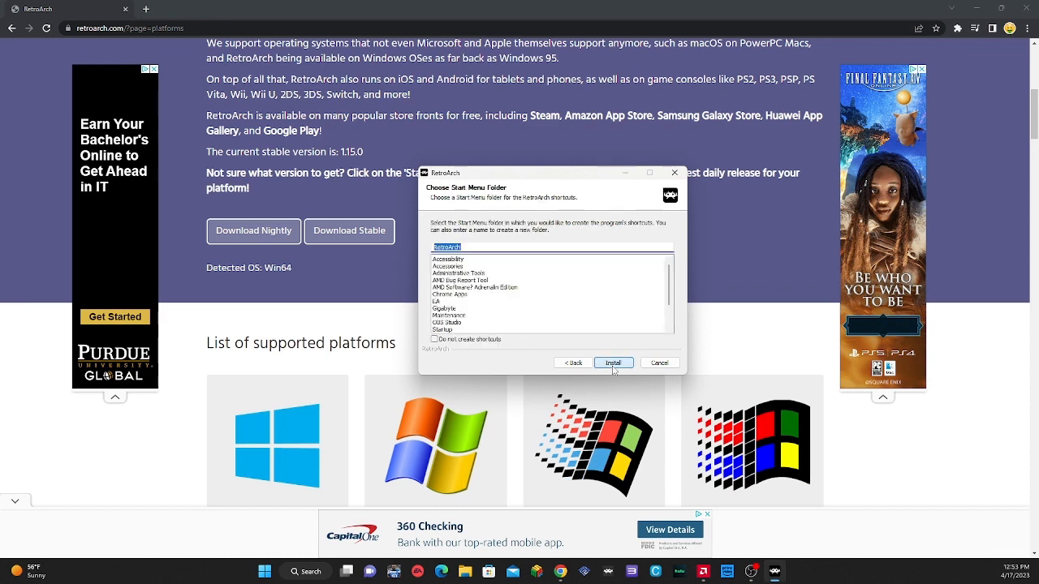
pyautogui.click(613, 362)
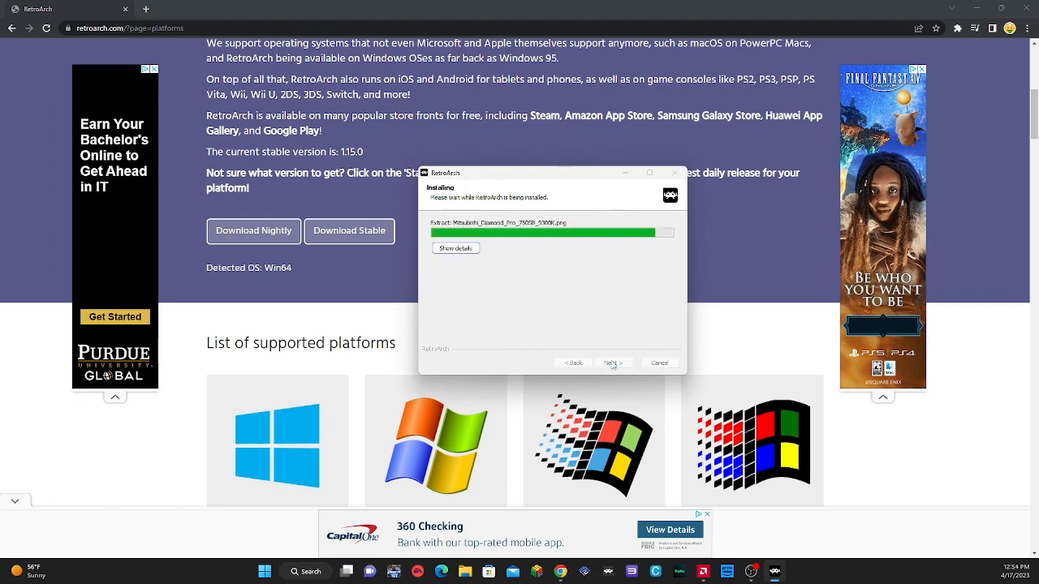
pyautogui.click(613, 364)
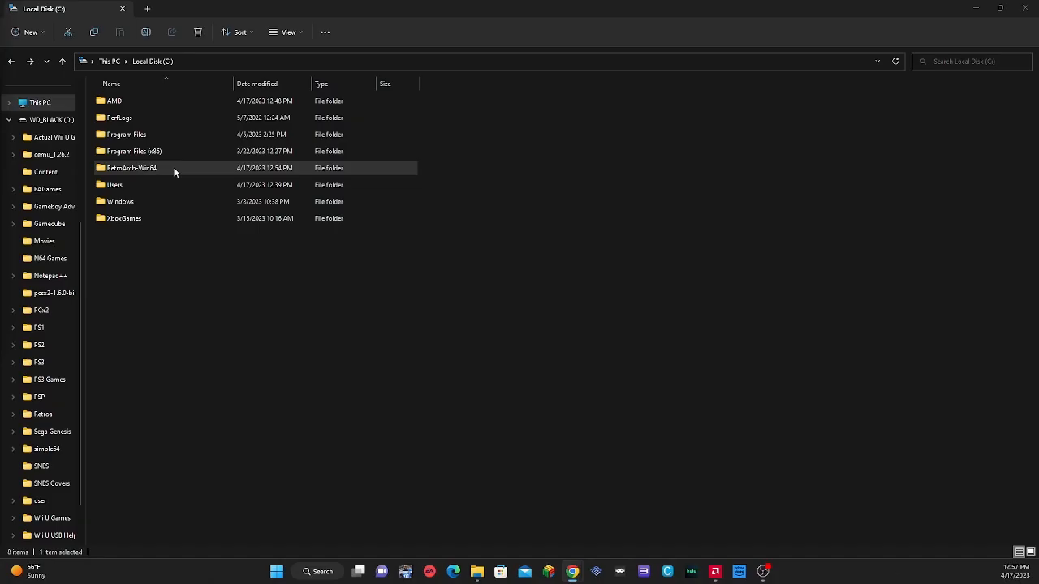
# Step: Open the RetroArch-Win64 folder on the C: drive and launch the retroarch application
pyautogui.click(159, 170)
pyautogui.doubleClick(156, 168)
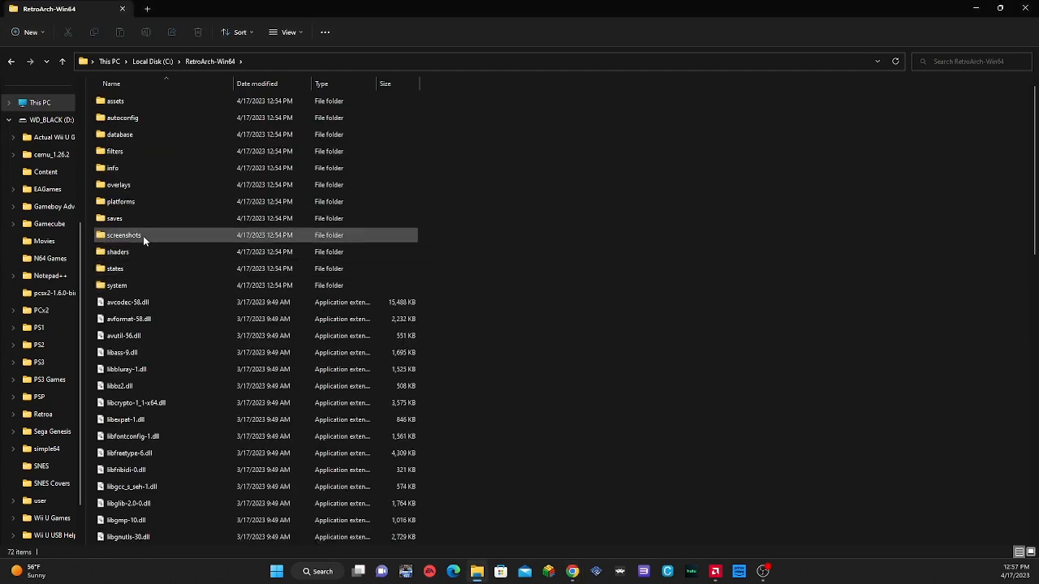
pyautogui.scroll(-15, 142, 235)
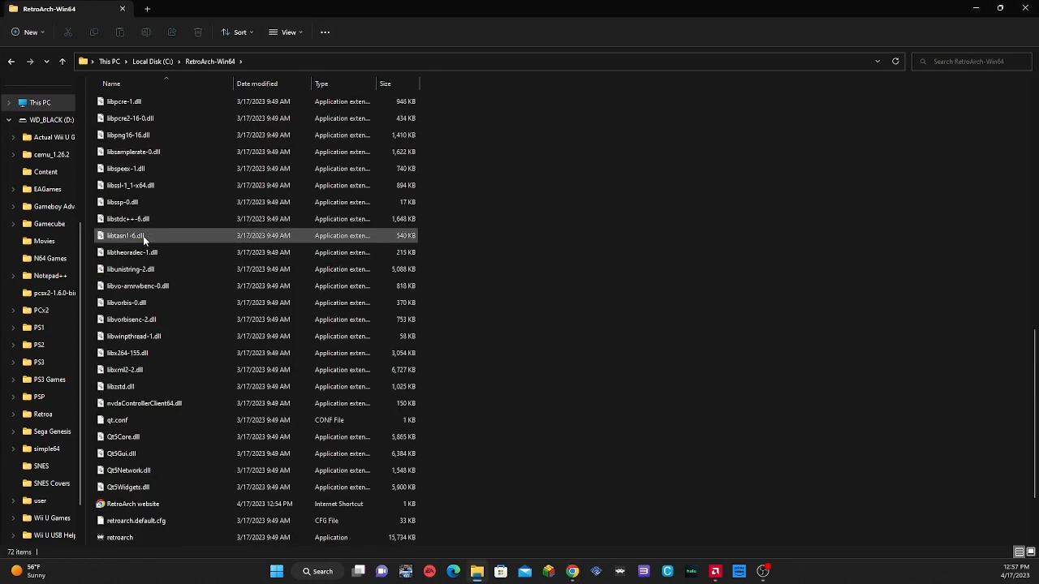
pyautogui.scroll(-2, 143, 236)
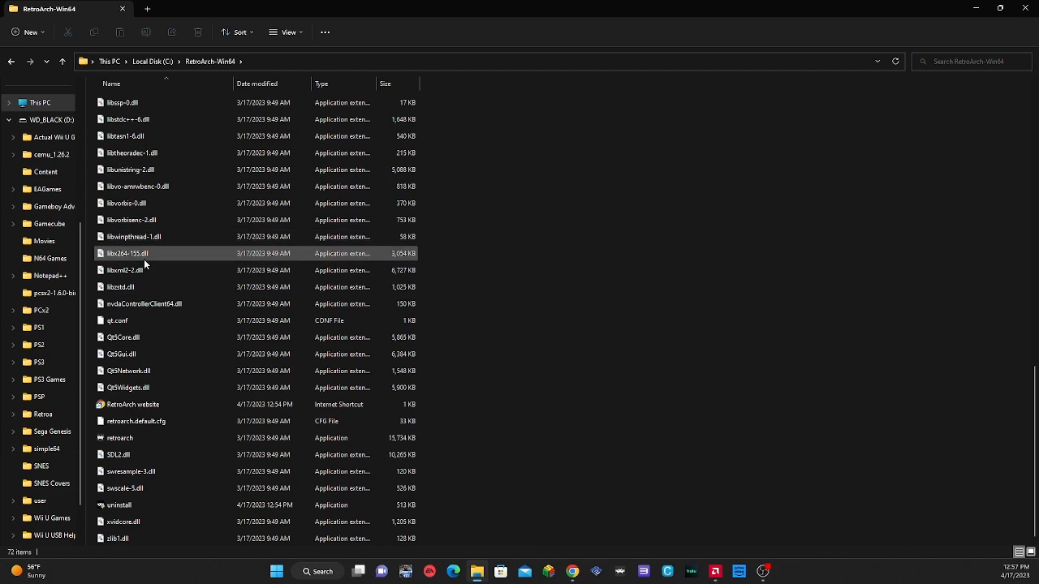
pyautogui.doubleClick(150, 438)
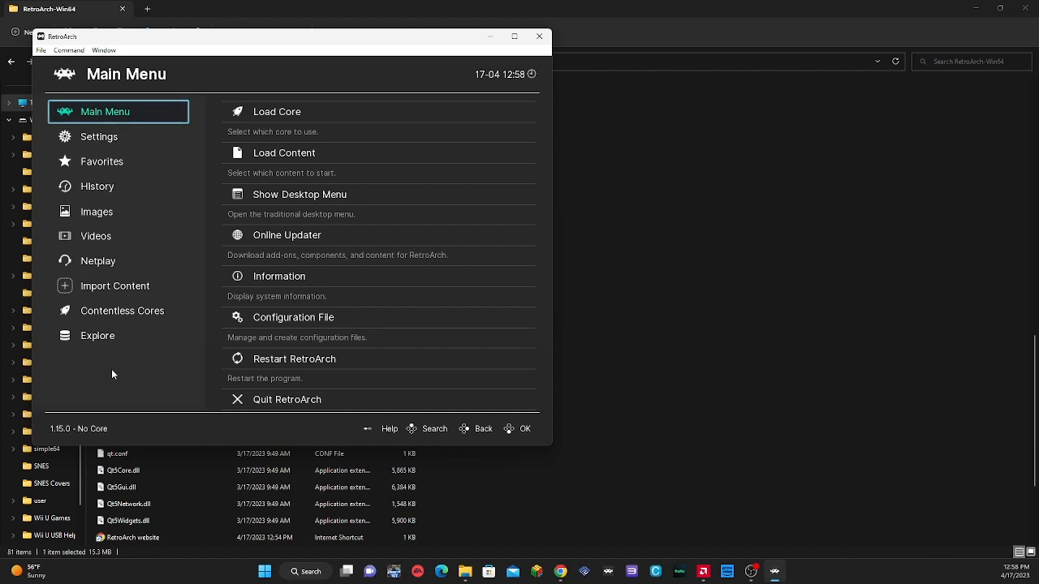
# Step: Set the Port 1 Controls device index to DualSense (1) in the Input settings and return to the main settings list
pyautogui.click(185, 145)
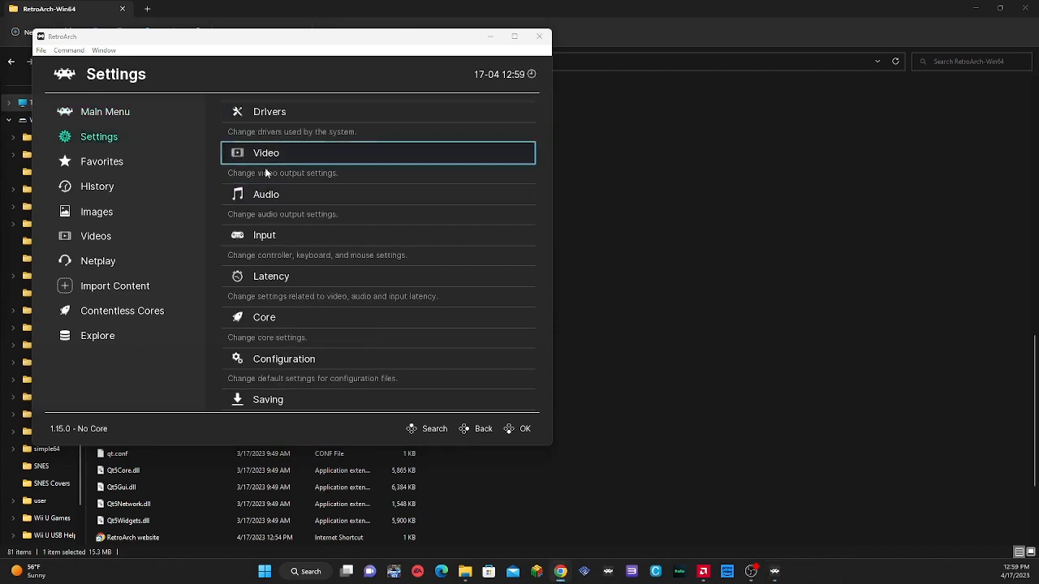
pyautogui.click(280, 236)
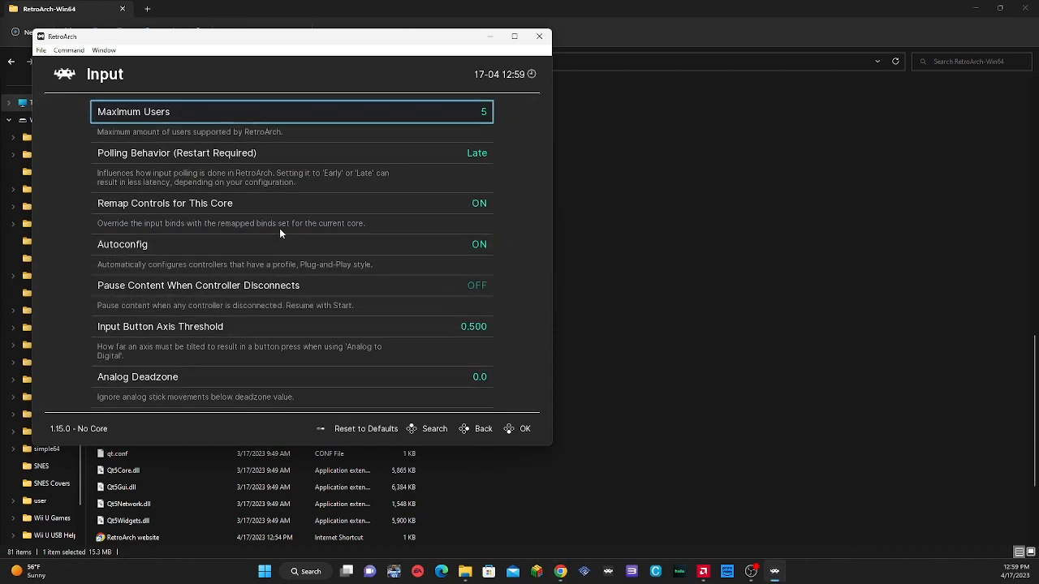
pyautogui.scroll(-13, 297, 223)
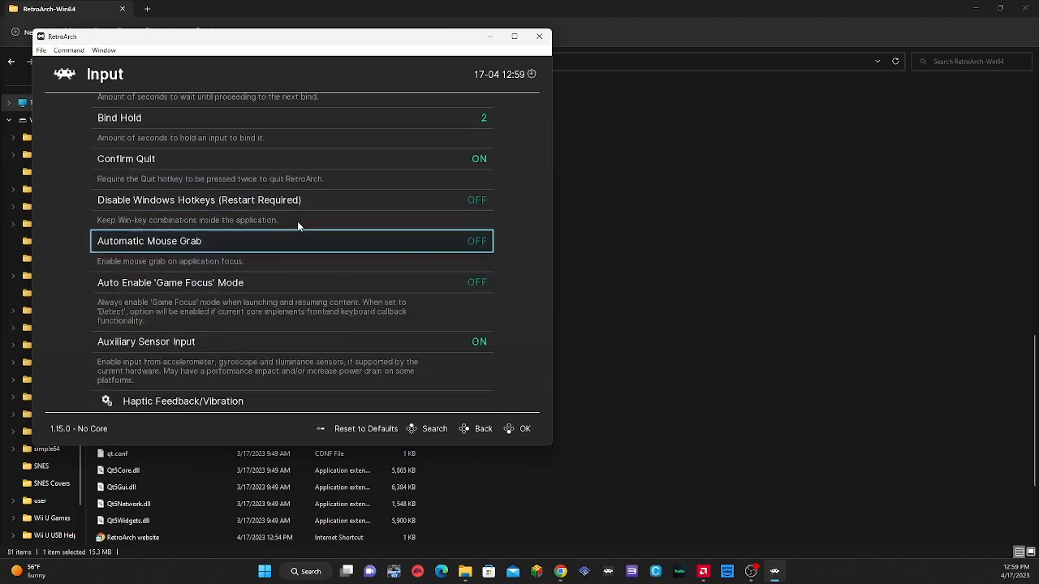
pyautogui.scroll(-9, 297, 221)
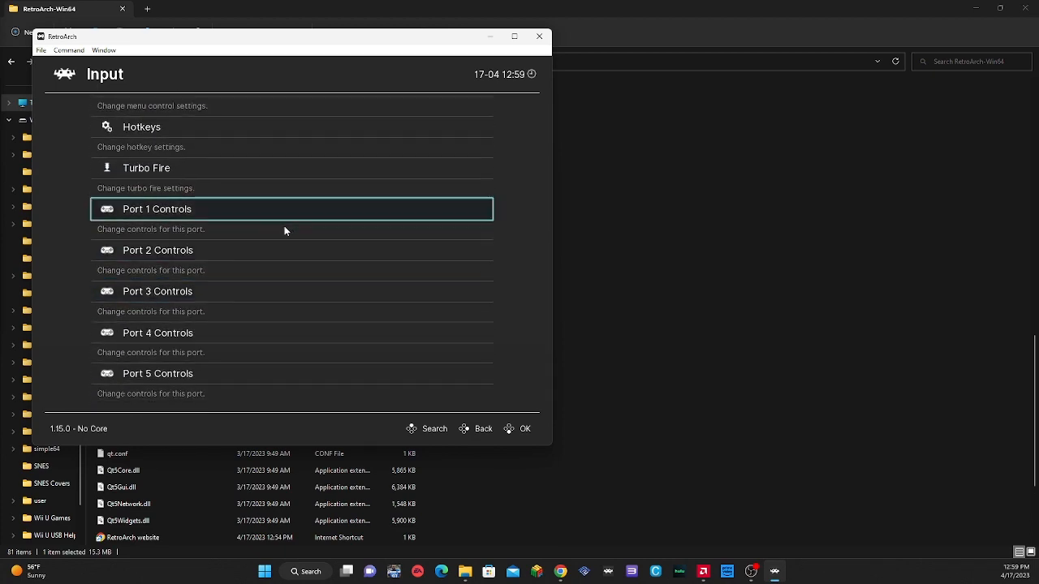
pyautogui.click(204, 209)
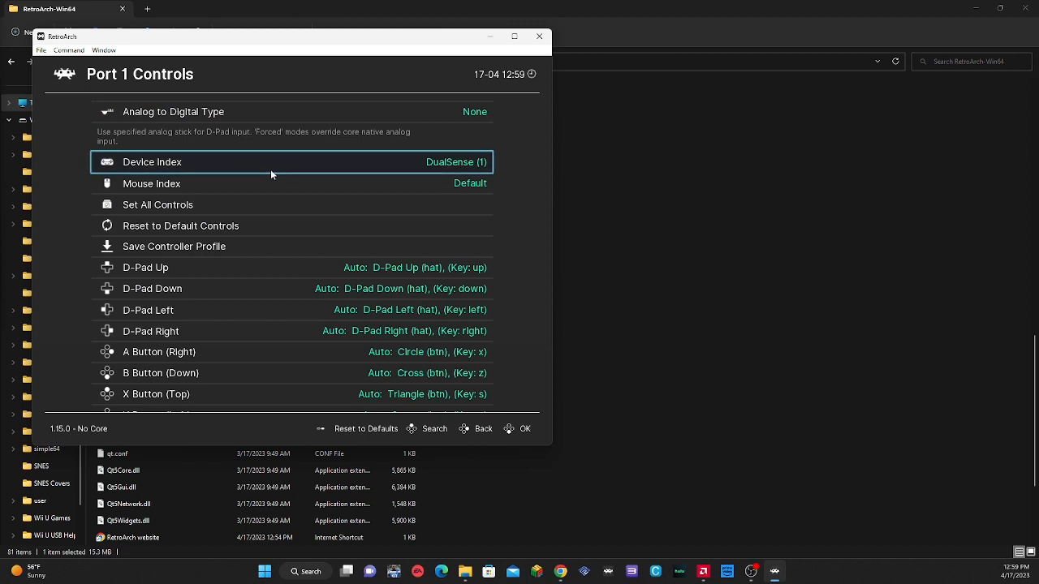
pyautogui.click(430, 162)
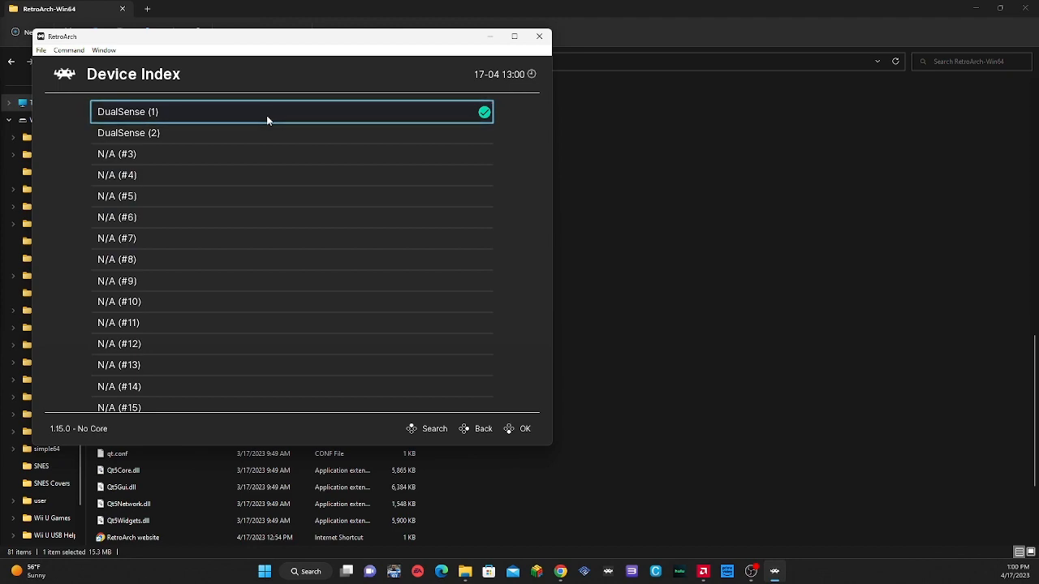
pyautogui.click(275, 111)
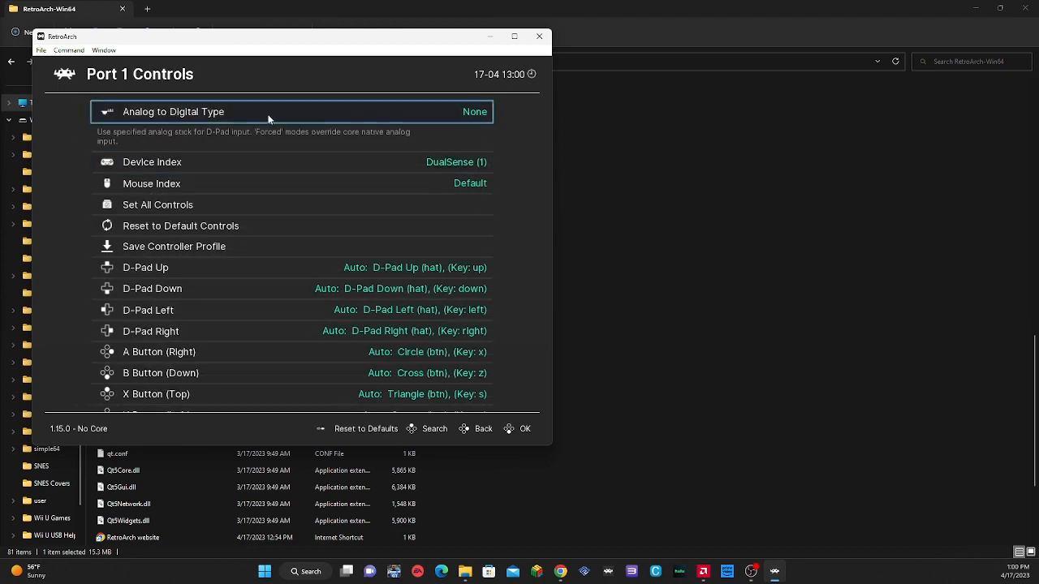
pyautogui.rightClick(270, 120)
pyautogui.scroll(9, 268, 120)
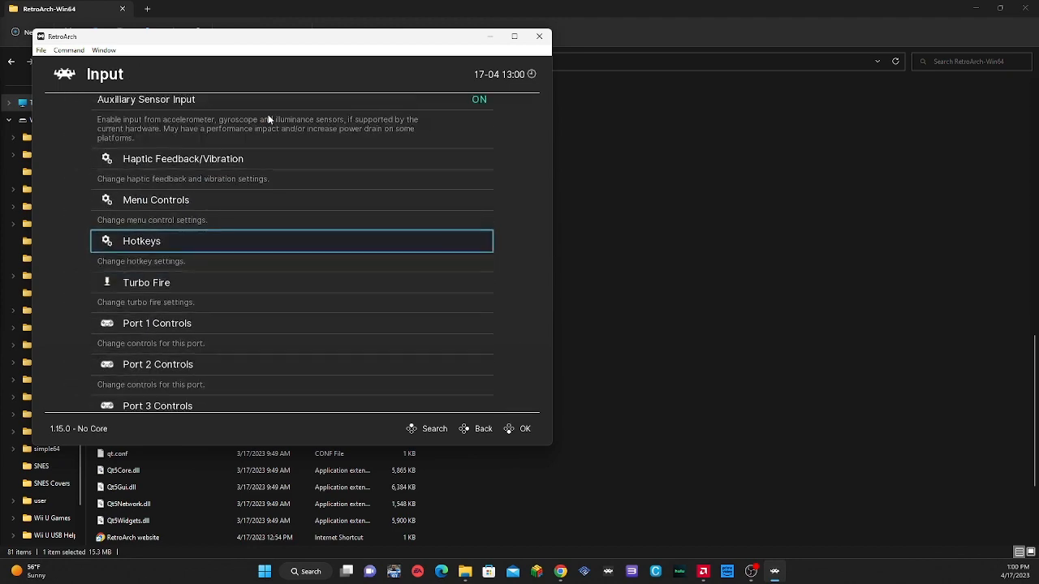
pyautogui.scroll(4, 269, 120)
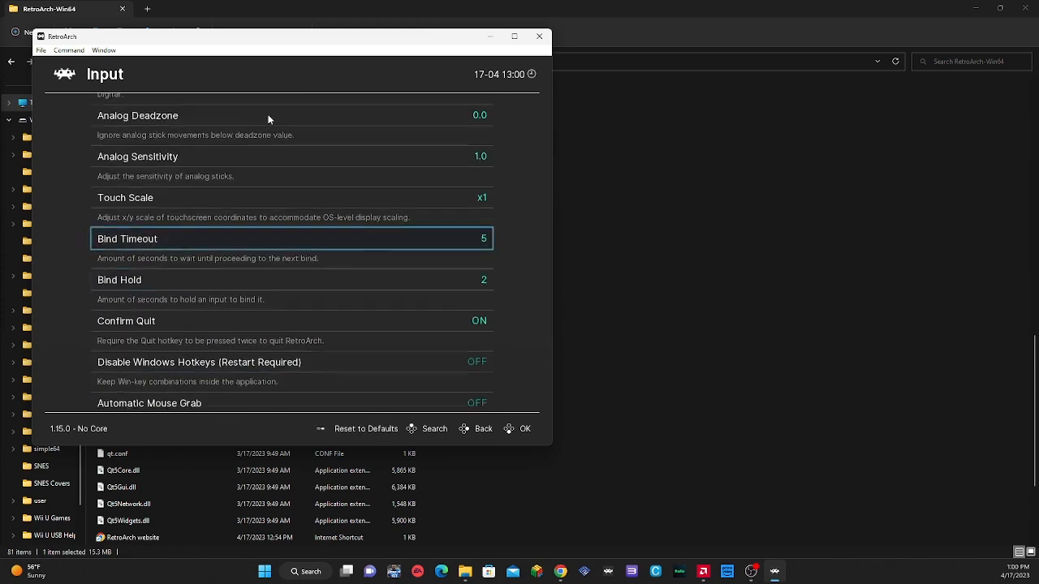
pyautogui.rightClick(269, 119)
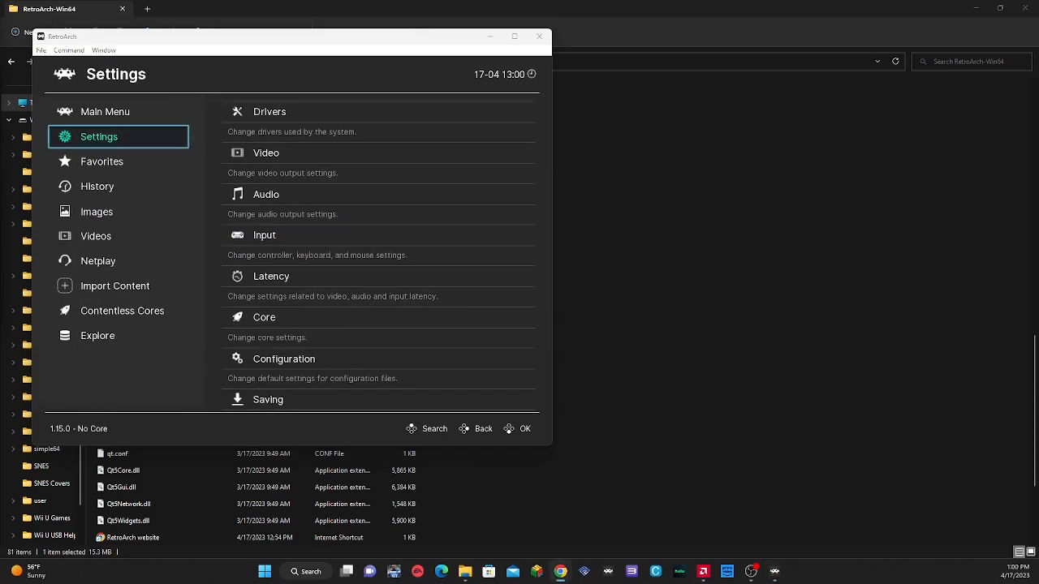
# Step: Change the menu driver to xmb in the Drivers settings
pyautogui.scroll(1, 269, 120)
pyautogui.click(269, 120)
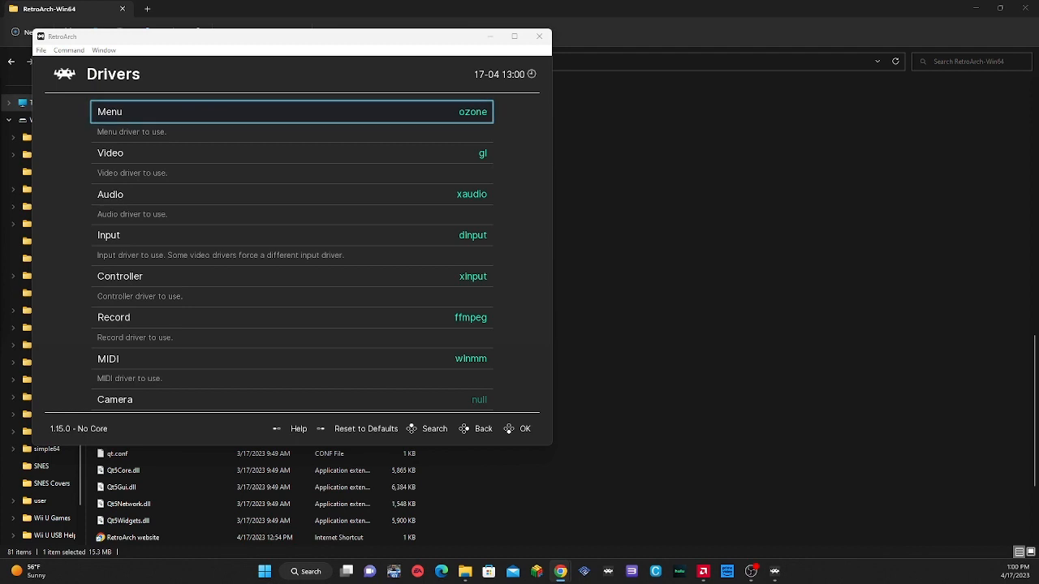
pyautogui.click(269, 120)
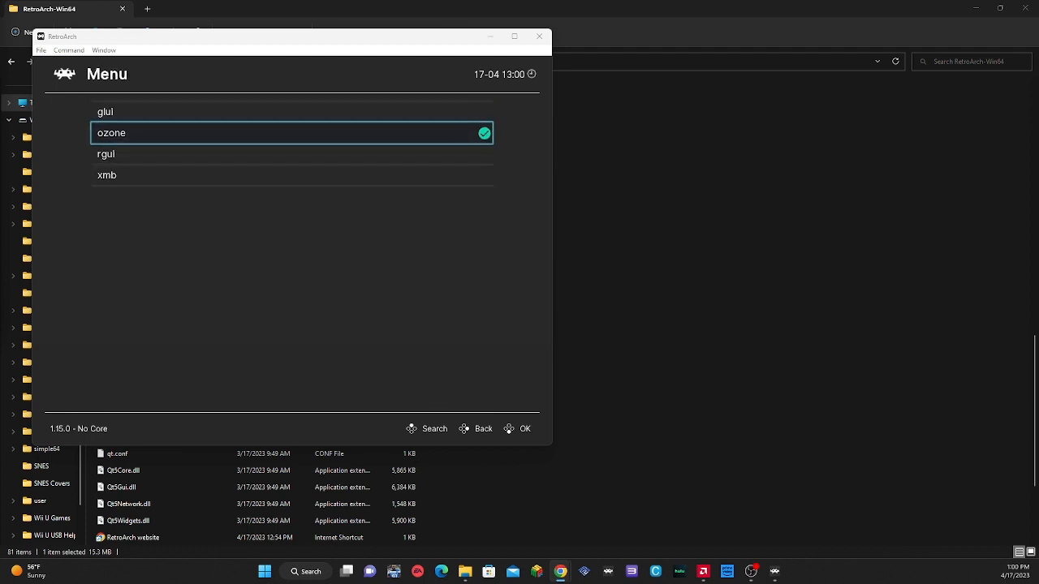
pyautogui.press('Down')
pyautogui.press('Down')
pyautogui.press('Return')
pyautogui.press('BackSpace')
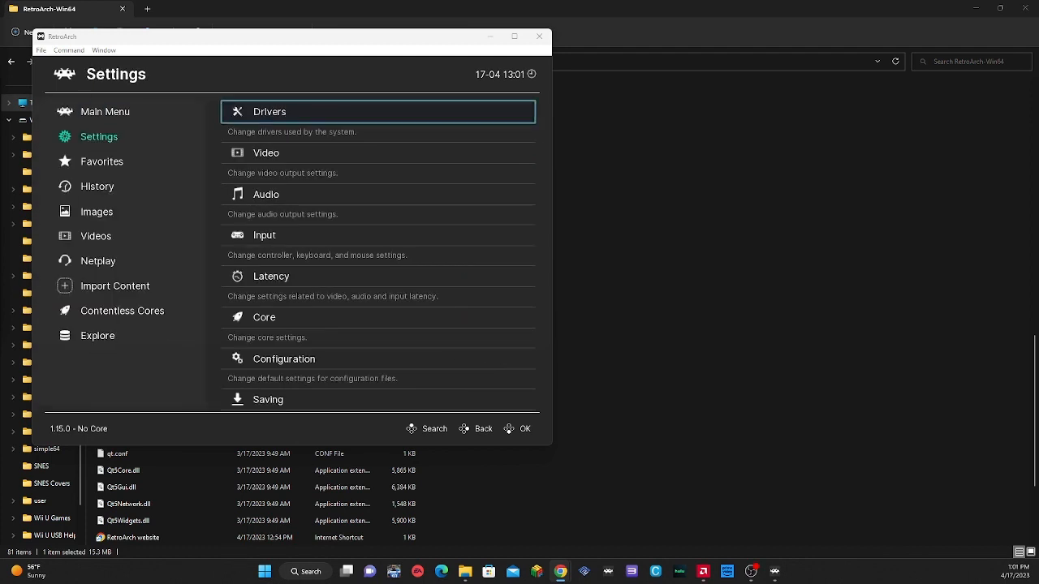
# Step: Restart RetroArch from its Main Menu to apply the new menu driver
pyautogui.press('Left')
pyautogui.press('Up')
pyautogui.press('Right')
pyautogui.press('Down')
pyautogui.press('Down')
pyautogui.press('Down')
pyautogui.press('Down')
pyautogui.press('Down')
pyautogui.press('Down')
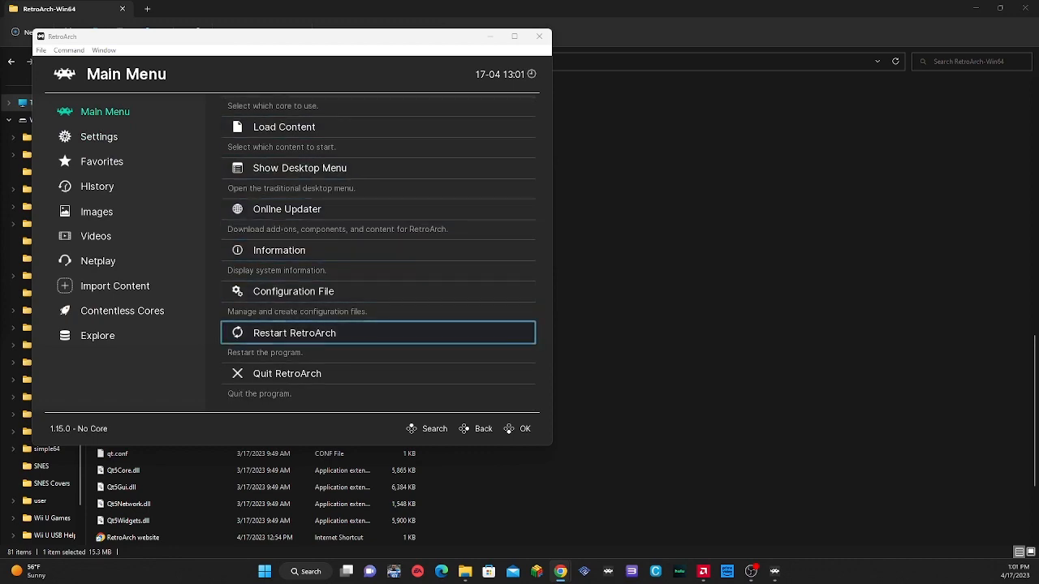
pyautogui.press('Return')
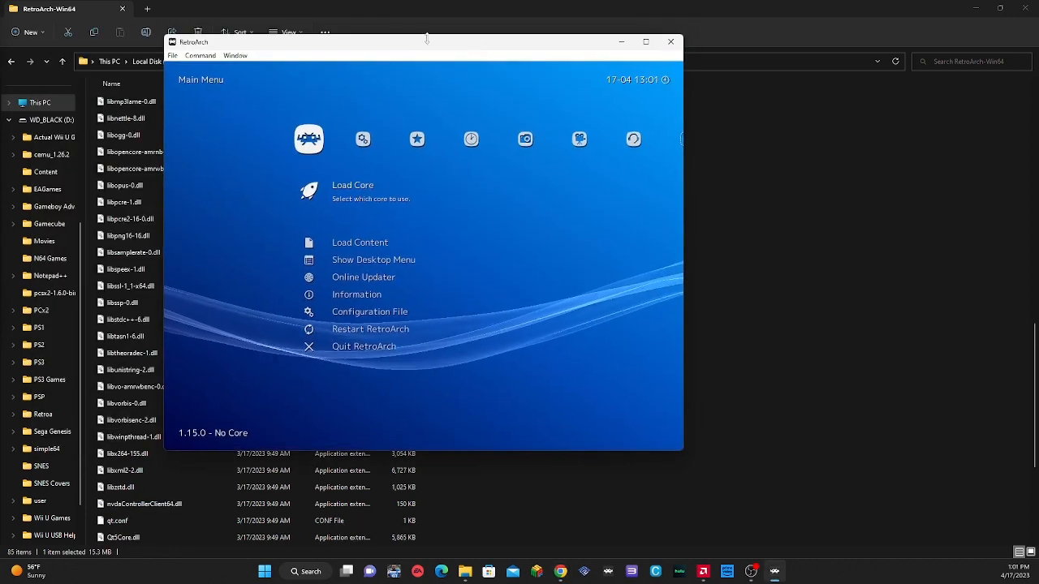
# Step: Open the list of downloadable cores through Load Core and Download a Core
pyautogui.moveTo(397, 51); pyautogui.dragTo(354, 46)
pyautogui.press('Right')
pyautogui.press('Right')
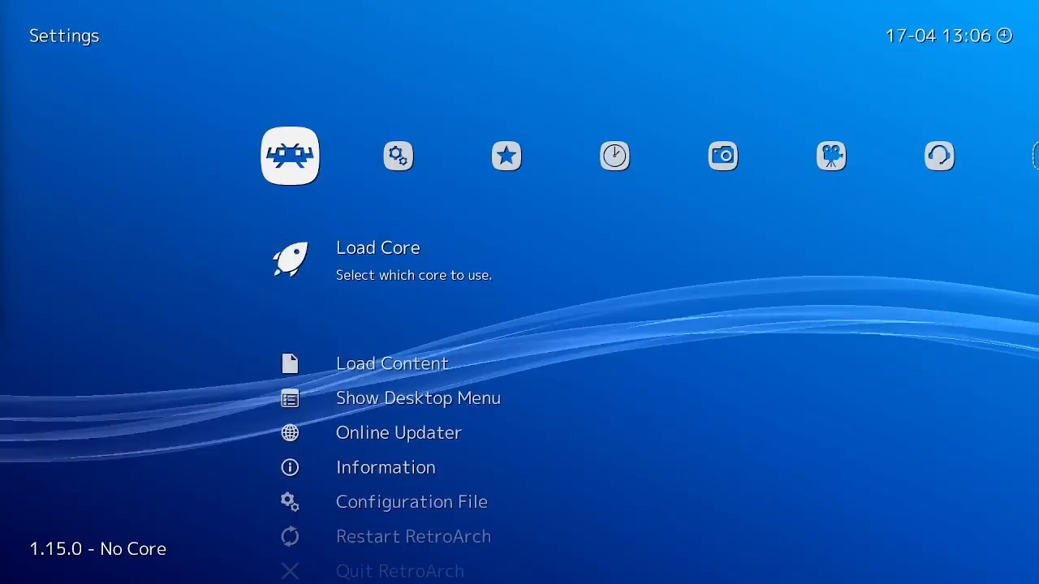
pyautogui.press('Right')
pyautogui.press('Return')
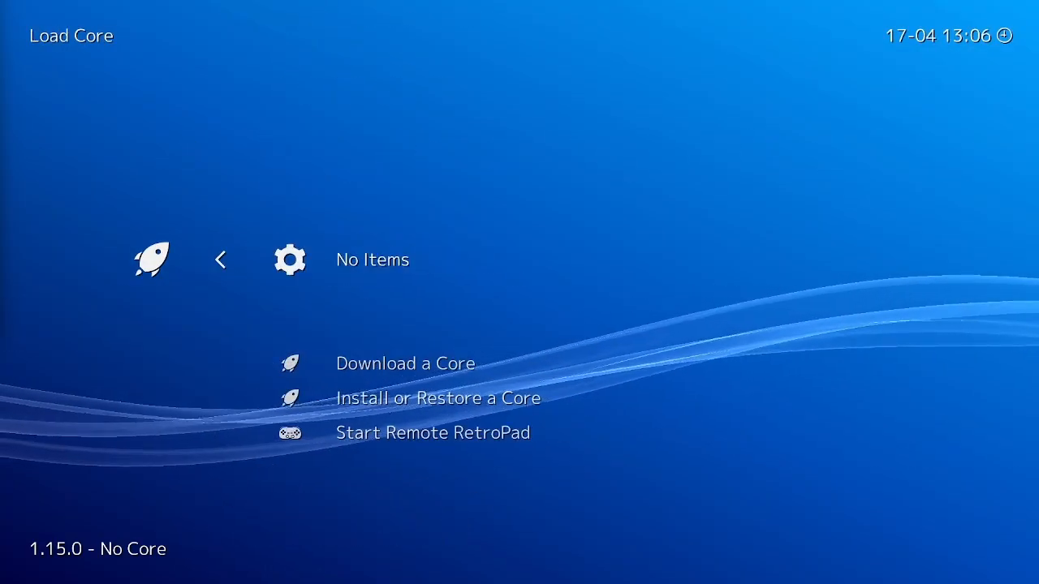
pyautogui.press('Down')
pyautogui.press('Down')
pyautogui.press('Up')
pyautogui.press('Return')
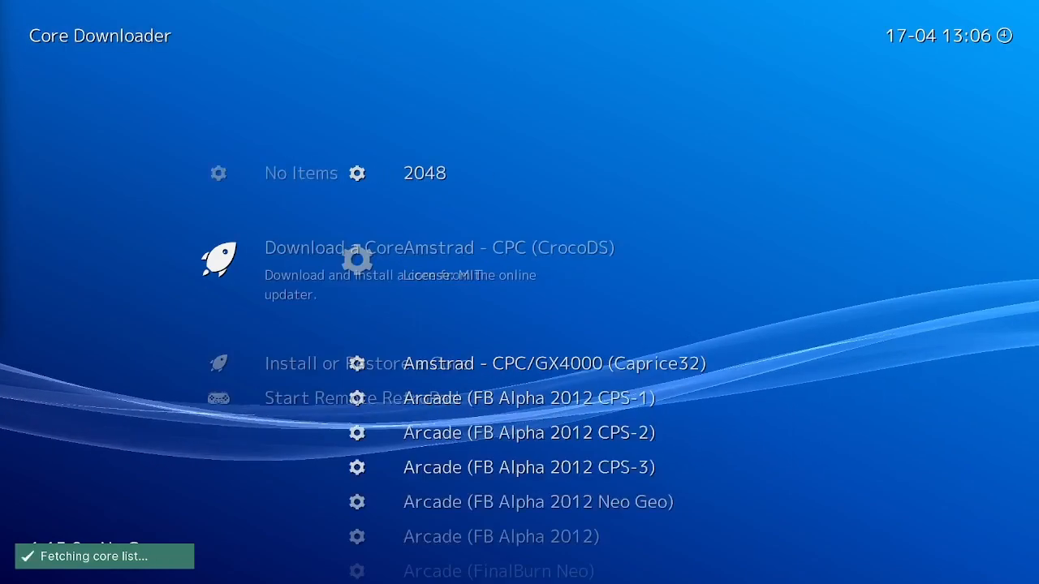
# Step: Download the Nintendo - Game Boy Advance (mGBA) core
pyautogui.press('Down')
pyautogui.press('Down')
pyautogui.press('Down')
pyautogui.press('Down')
pyautogui.press('Down')
pyautogui.press('Down')
pyautogui.press('Down')
pyautogui.press('Down')
pyautogui.press('Down')
pyautogui.press('Down')
pyautogui.press('Down')
pyautogui.press('Down')
pyautogui.press('Down')
pyautogui.press('Down')
pyautogui.press('Down')
pyautogui.press('Down')
pyautogui.press('Down')
pyautogui.press('Down')
pyautogui.press('Down')
pyautogui.press('Down')
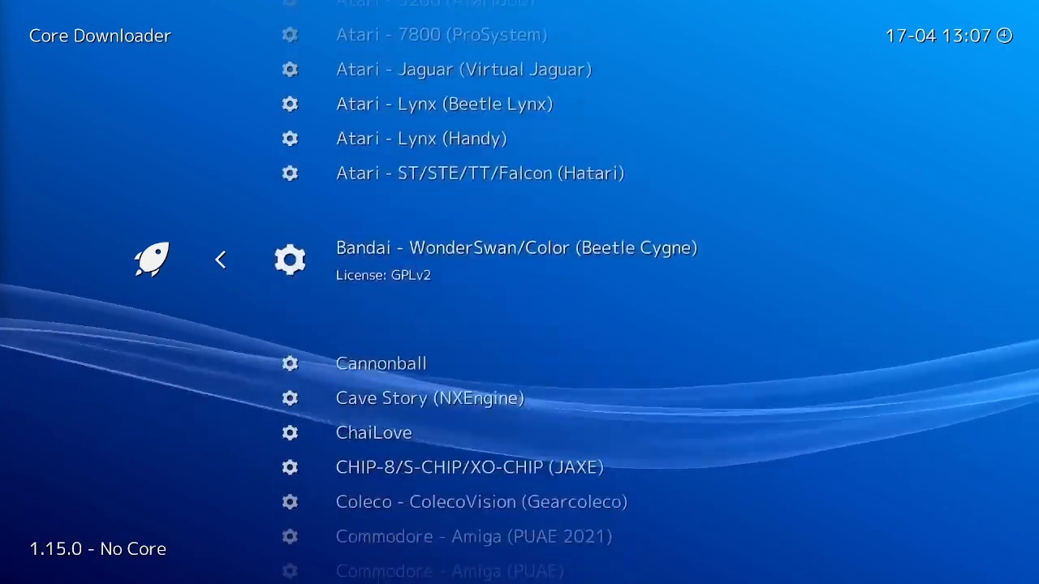
pyautogui.press('Down')
pyautogui.press('Down')
pyautogui.press('Down')
pyautogui.press('Down')
pyautogui.press('Down')
pyautogui.press('Down')
pyautogui.press('Down')
pyautogui.press('Down')
pyautogui.press('Down')
pyautogui.press('Down')
pyautogui.press('Down')
pyautogui.press('Down')
pyautogui.press('Down')
pyautogui.press('Down')
pyautogui.press('Down')
pyautogui.press('Down')
pyautogui.press('Down')
pyautogui.press('Down')
pyautogui.press('Down')
pyautogui.press('Down')
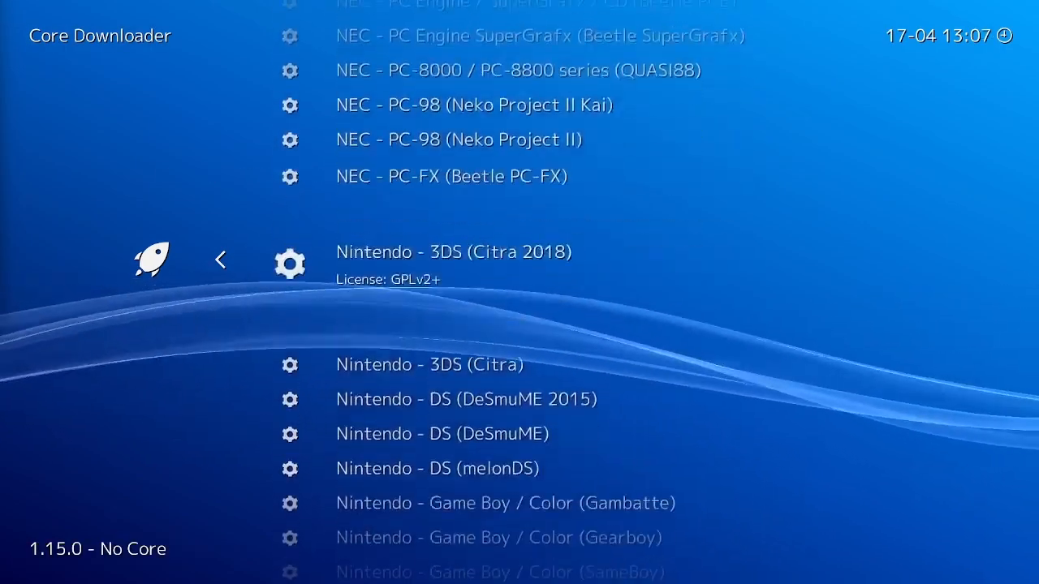
pyautogui.press('Down')
pyautogui.press('Down')
pyautogui.press('Down')
pyautogui.press('Down')
pyautogui.press('Down')
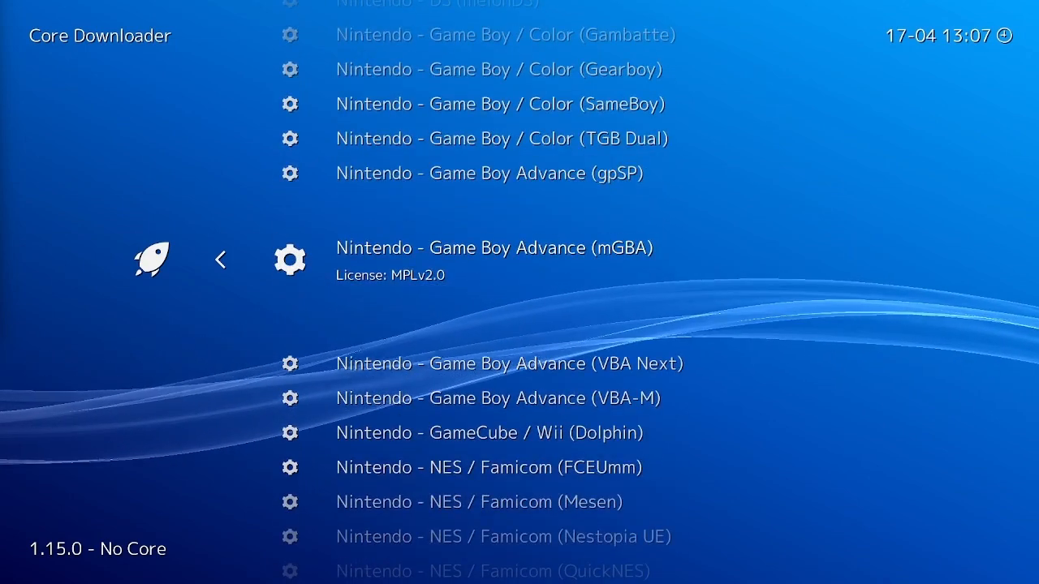
pyautogui.press('Return')
# Step: Download the Nintendo - GameCube / Wii (Dolphin) core
pyautogui.press('Down')
pyautogui.press('Down')
pyautogui.press('Down')
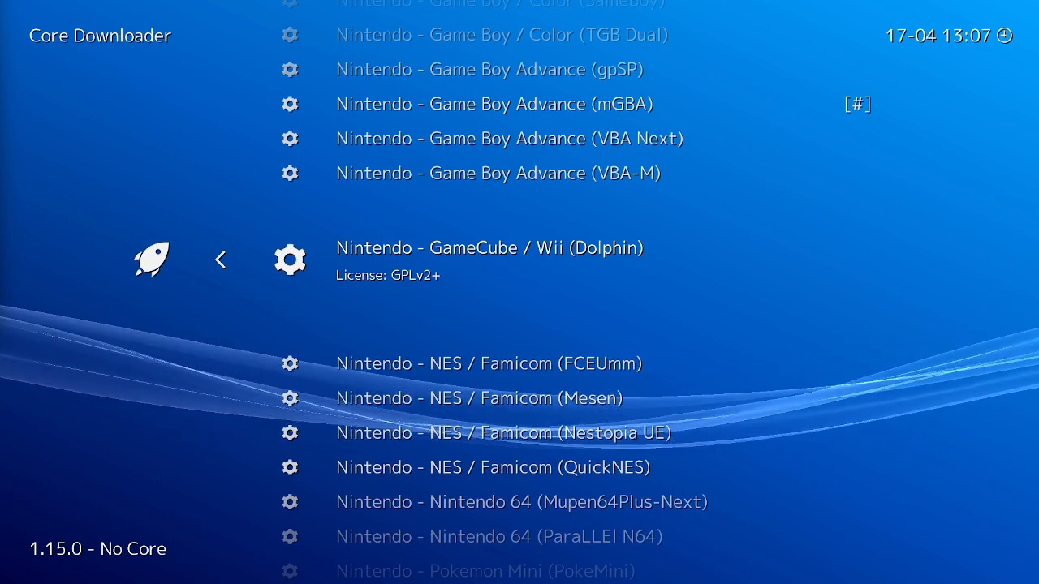
pyautogui.press('Return')
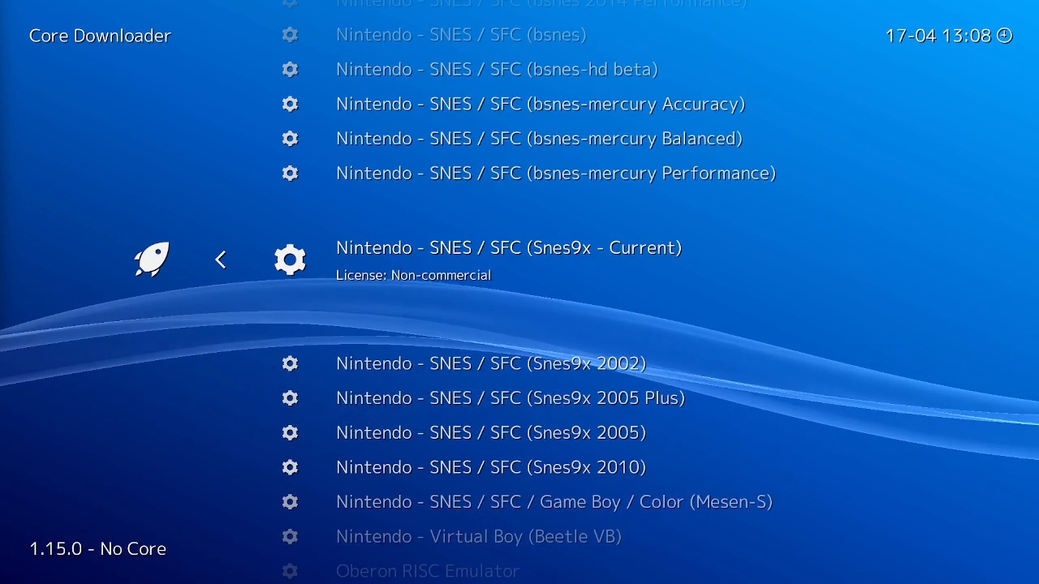
# Step: Download the Nintendo - SNES / SFC (Snes9x - Current) and Sony - PlayStation (PCSX ReARMed) cores
pyautogui.press('Return')
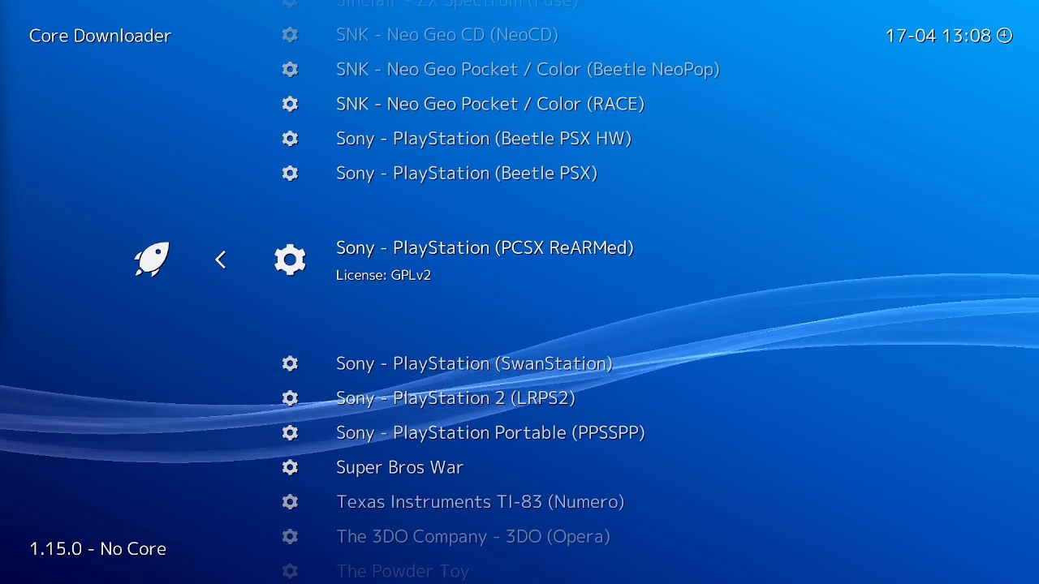
pyautogui.press('Return')
# Step: Download the Sony - PlayStation Portable (PPSSPP) core
pyautogui.press('Down')
pyautogui.press('Down')
pyautogui.press('Down')
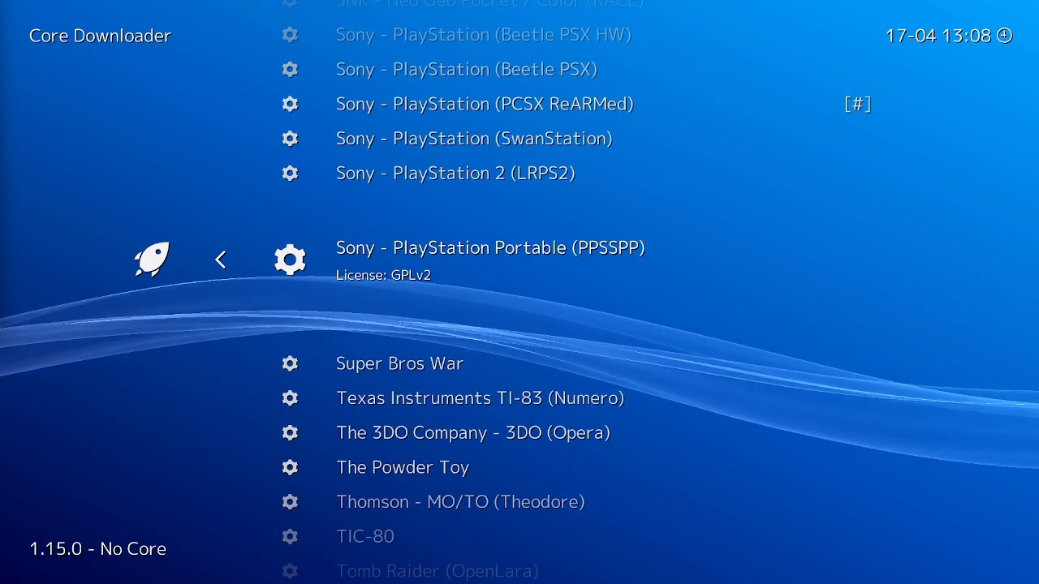
pyautogui.press('Return')
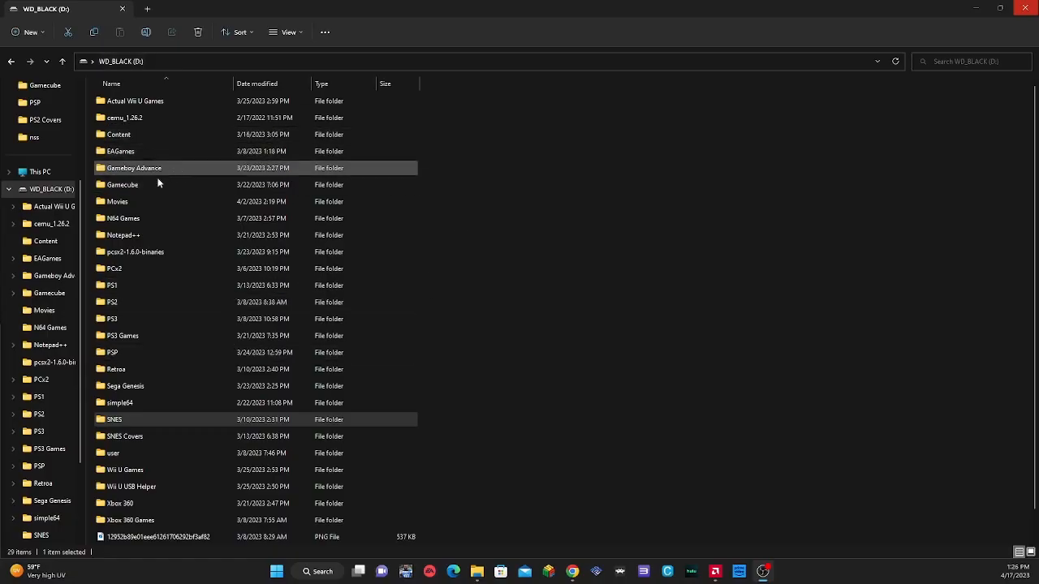
# Step: Examine the game file types in the Gamecube folder on drive D:, including 007 - Nightfire (USA) and Crazy Taxi (USA)
pyautogui.doubleClick(134, 186)
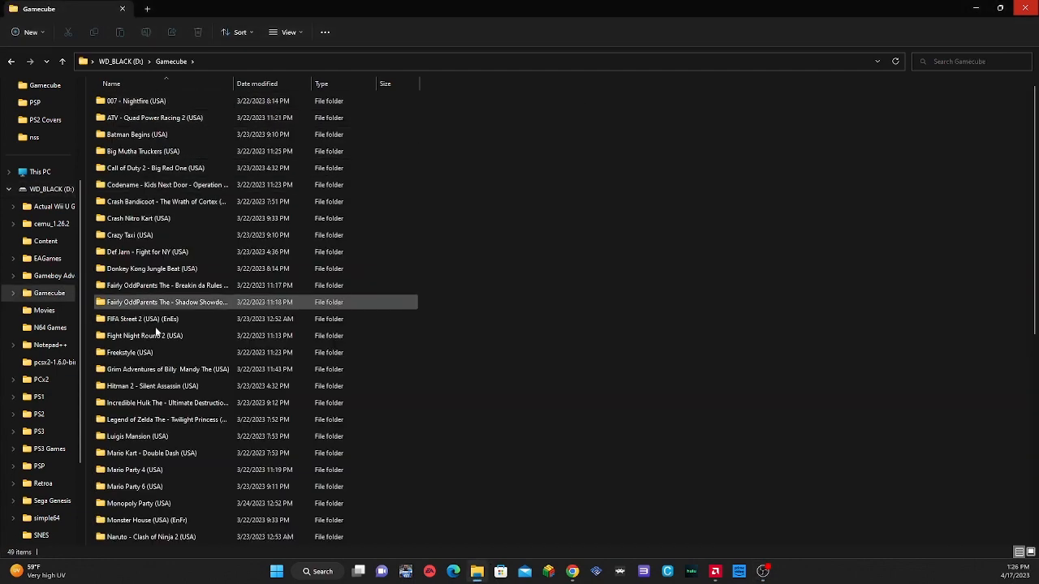
pyautogui.scroll(-7, 173, 203)
pyautogui.scroll(5, 177, 251)
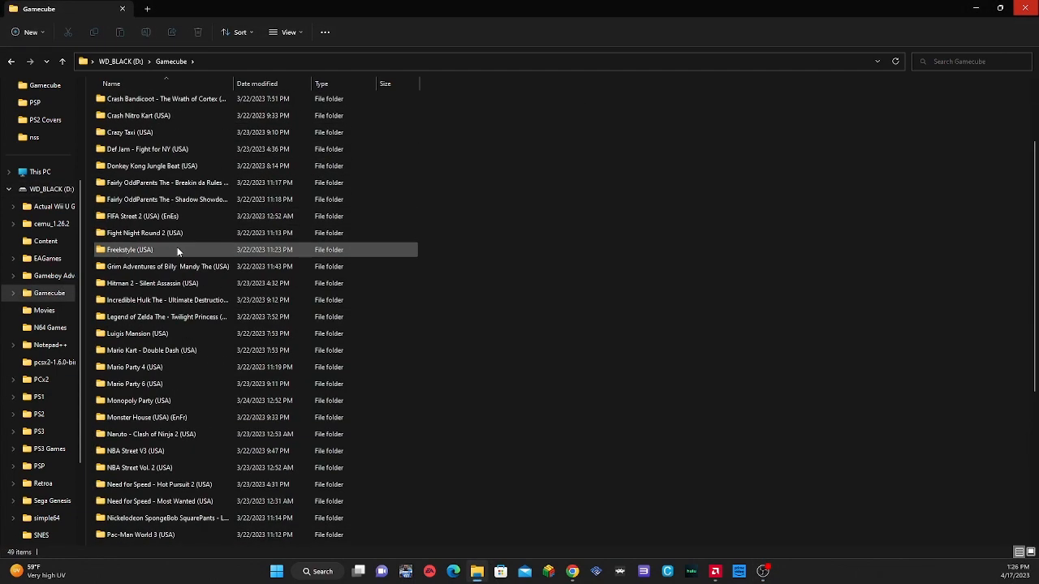
pyautogui.scroll(2, 176, 249)
pyautogui.doubleClick(162, 102)
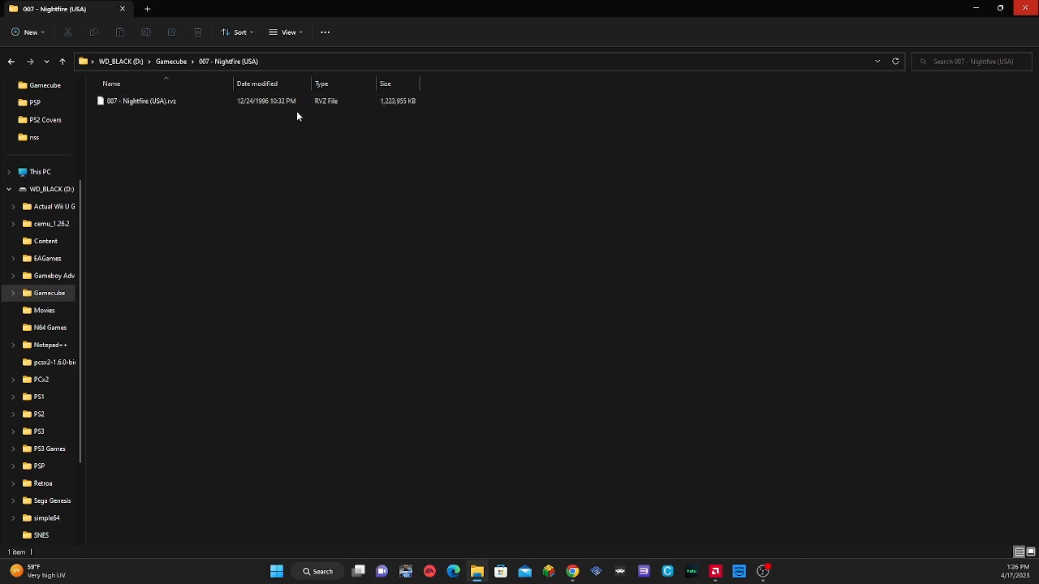
pyautogui.click(63, 62)
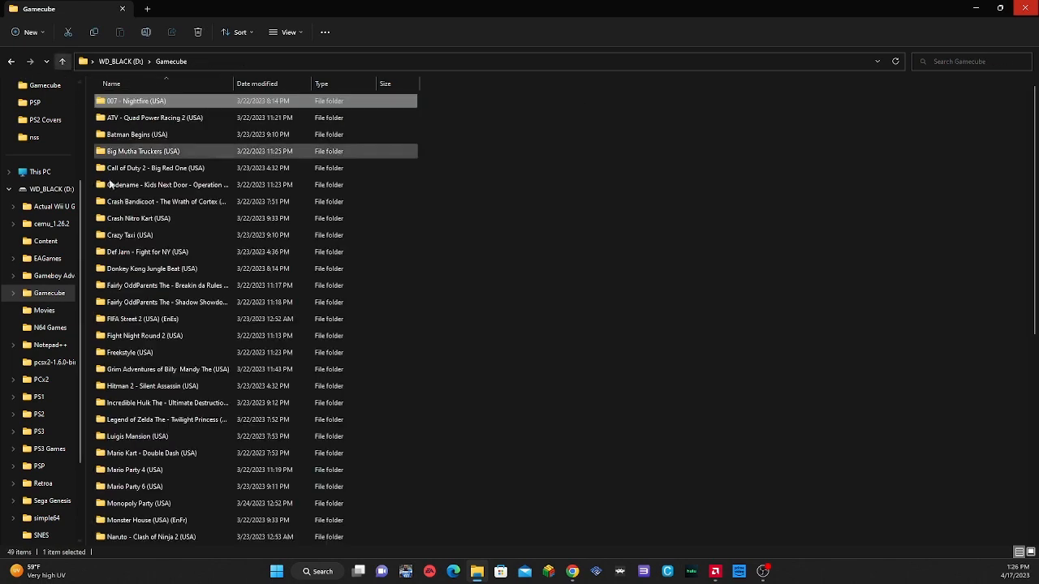
pyautogui.doubleClick(144, 235)
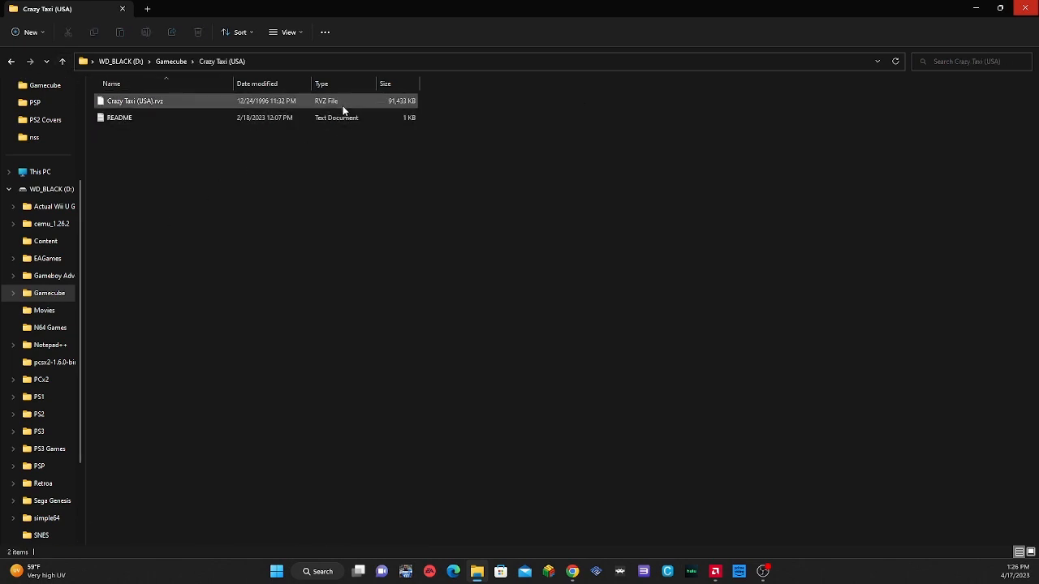
pyautogui.rightClick(121, 121)
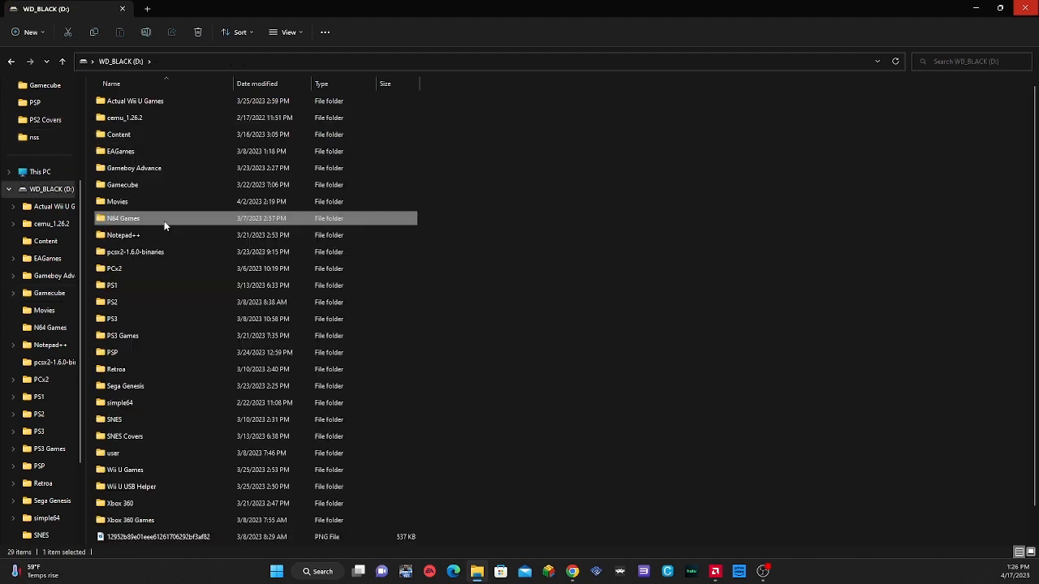
# Step: Examine the game files in the N64 Games folder and in the Gameboy Advance folder's Dragon Ball - Advanced Adventure (USA)
pyautogui.doubleClick(164, 221)
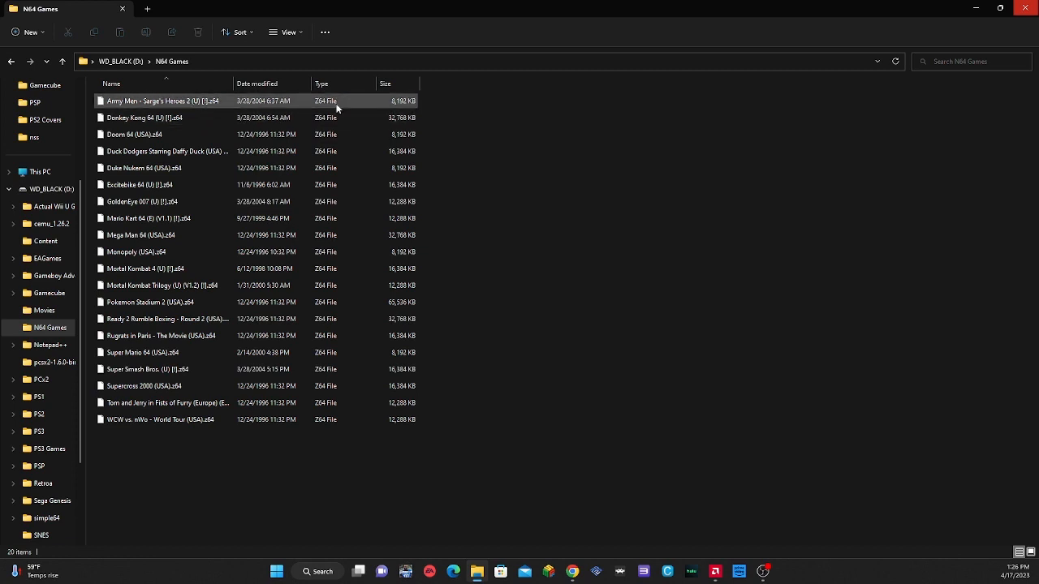
pyautogui.click(64, 61)
pyautogui.doubleClick(154, 171)
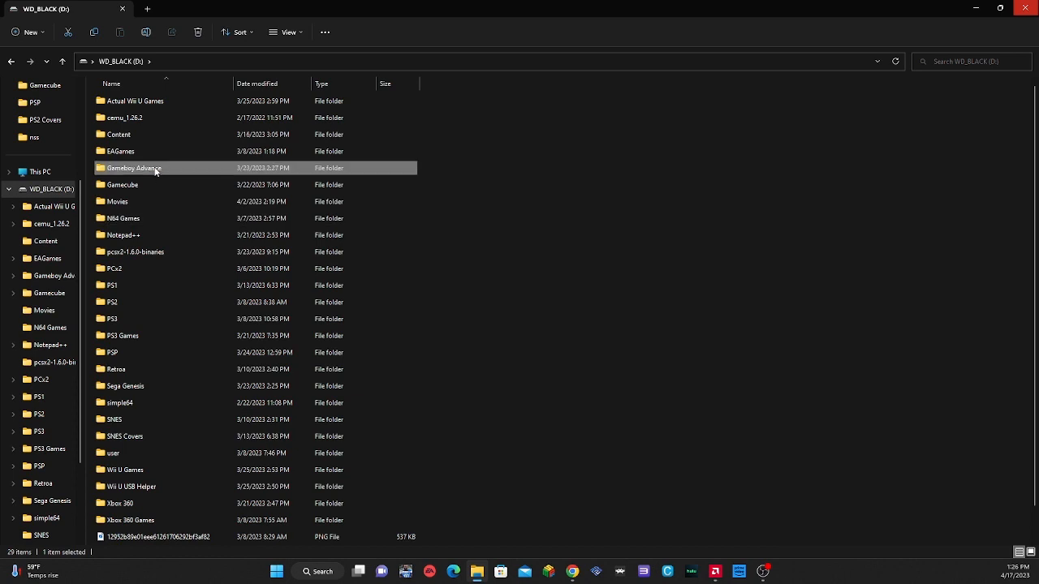
pyautogui.doubleClick(173, 101)
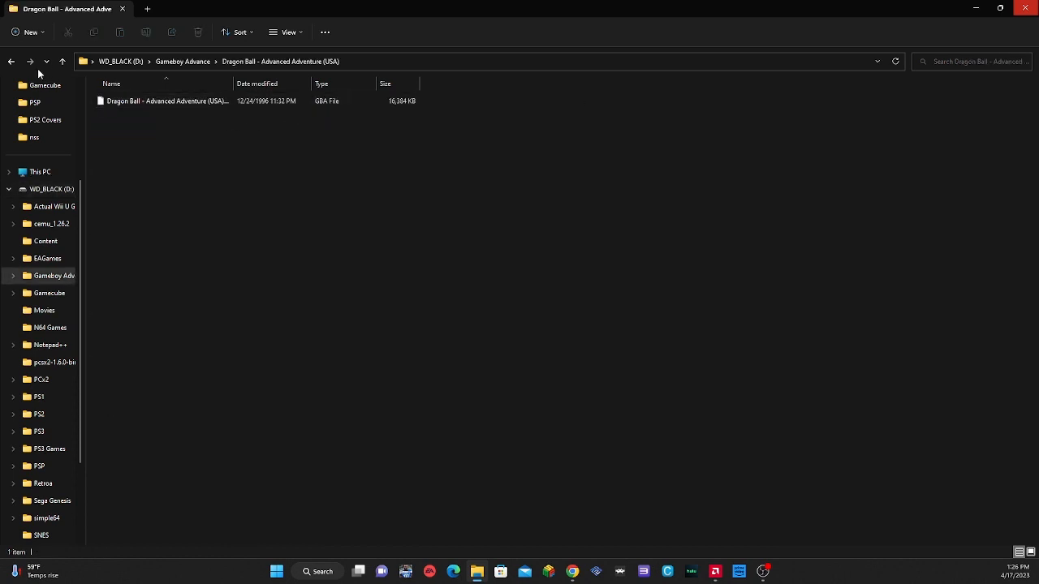
pyautogui.click(60, 63)
pyautogui.doubleClick(135, 151)
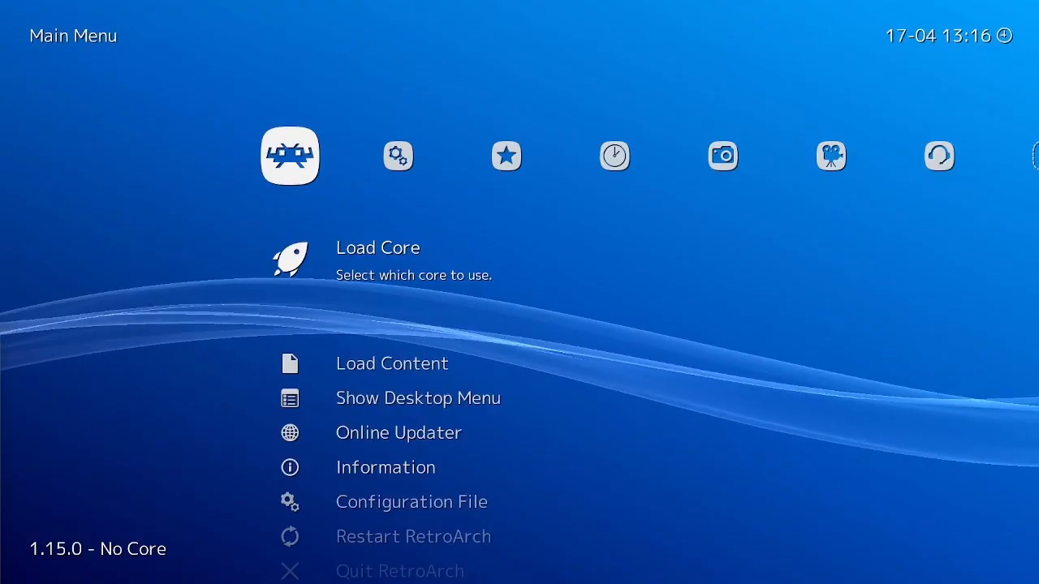
# Step: Switch to RetroArch and open the D:\ drive for a directory scan under Import Content
pyautogui.press('Right')
pyautogui.press('Right')
pyautogui.press('Right')
pyautogui.press('Right')
pyautogui.press('Right')
pyautogui.press('Right')
pyautogui.press('Right')
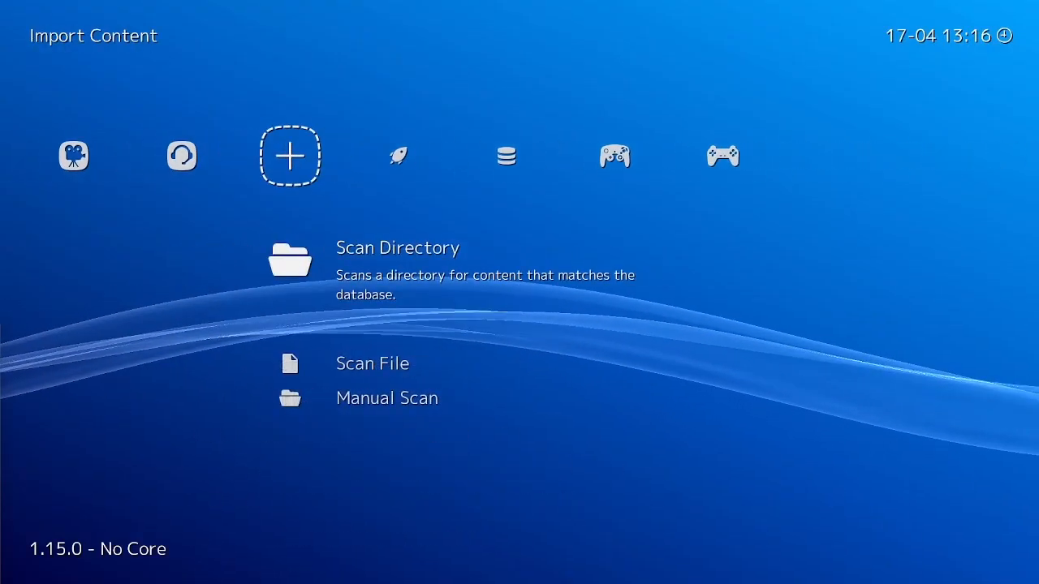
pyautogui.press('Down')
pyautogui.press('Return')
pyautogui.press('Down')
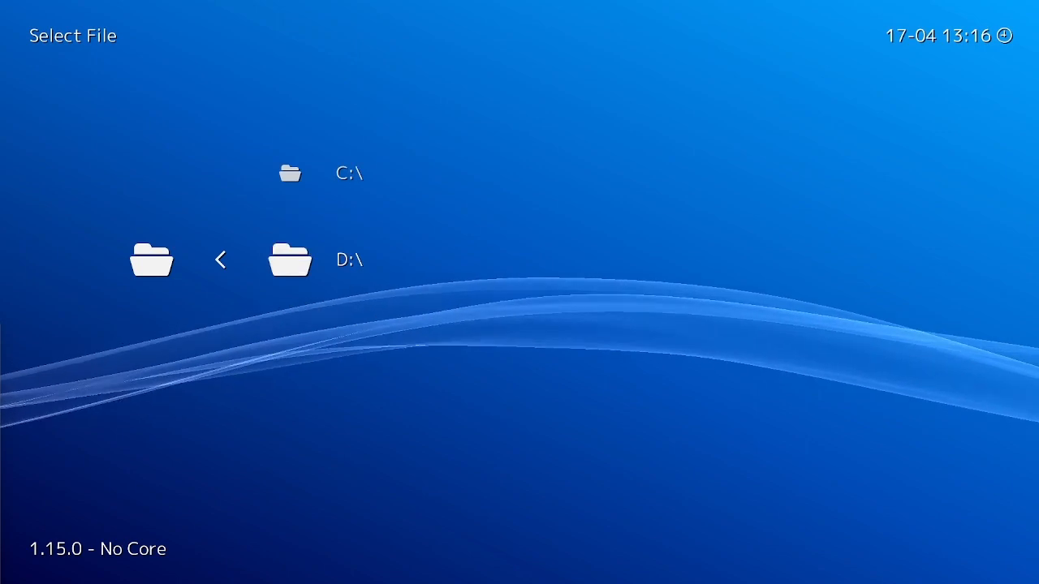
pyautogui.press('Return')
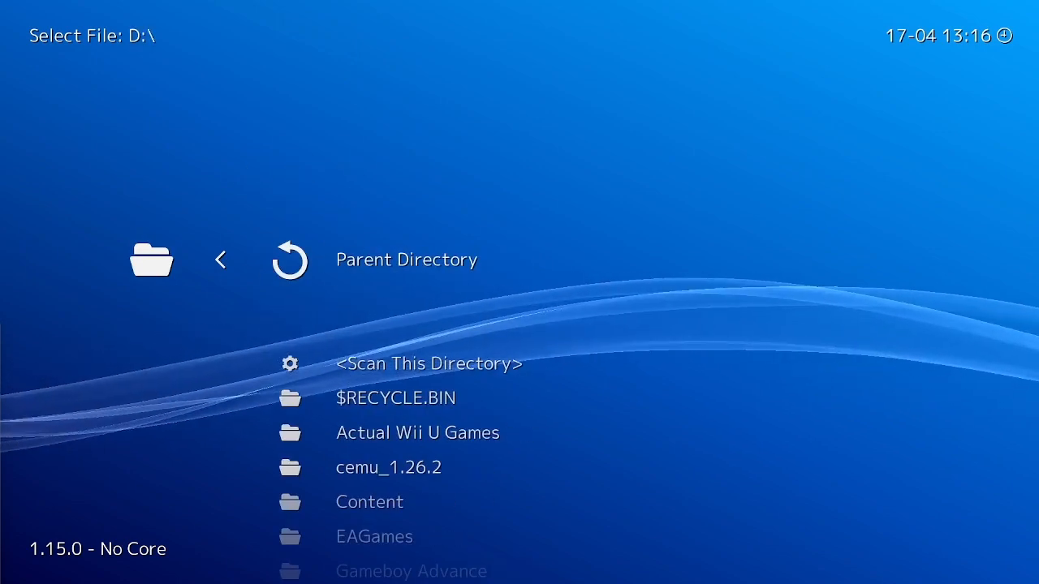
# Step: Scan the D:\Gameboy Advance directory for content
pyautogui.press('Down')
pyautogui.press('Down')
pyautogui.press('Down')
pyautogui.press('Down')
pyautogui.press('Down')
pyautogui.press('Down')
pyautogui.press('Down')
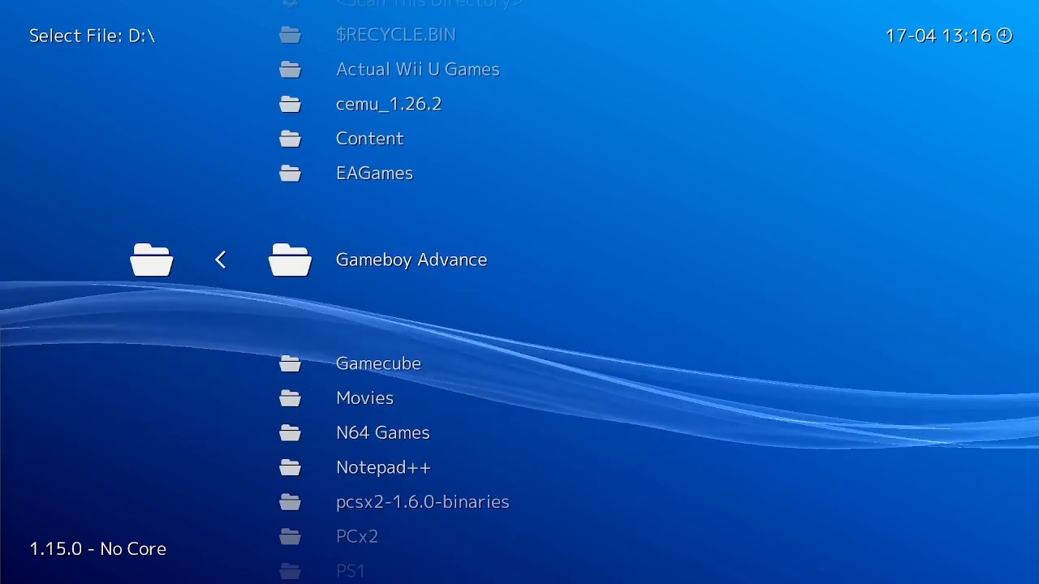
pyautogui.press('Return')
pyautogui.press('Down')
pyautogui.press('Return')
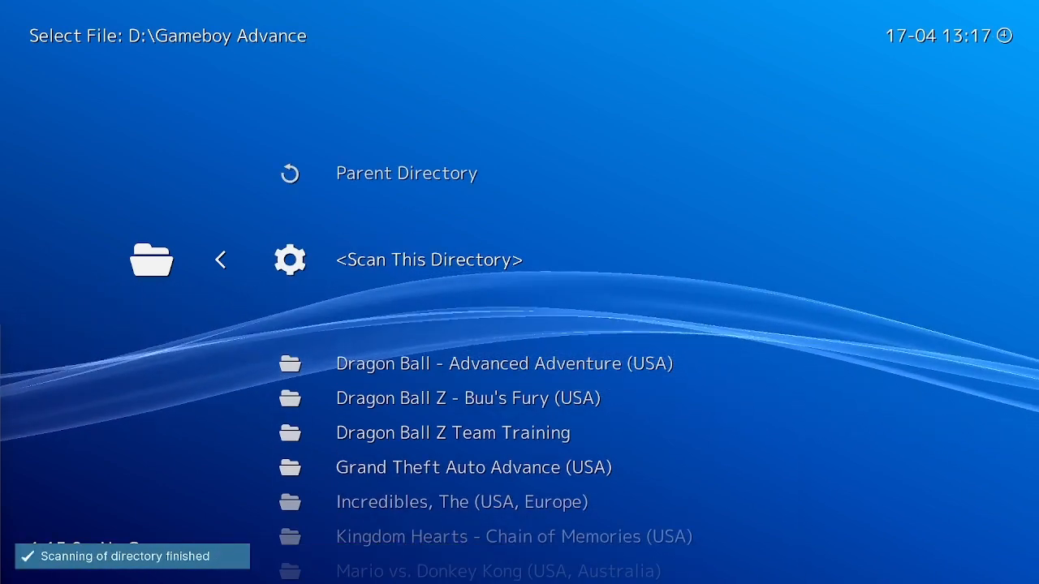
# Step: Leave the directory scan and look through the games in the Game Boy Advance playlist
pyautogui.press('BackSpace')
pyautogui.press('BackSpace')
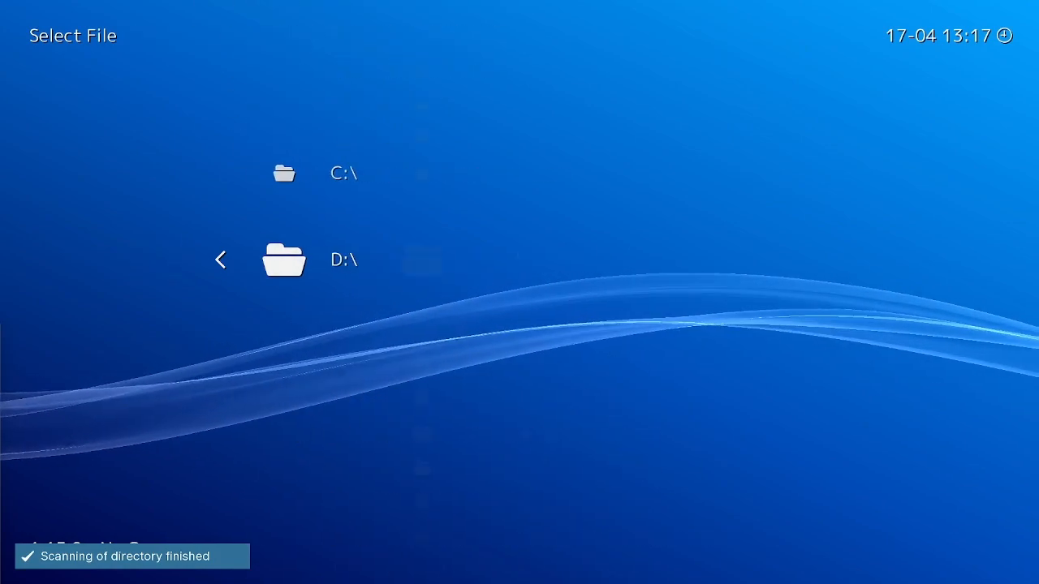
pyautogui.press('BackSpace')
pyautogui.press('Right')
pyautogui.press('Right')
pyautogui.press('Right')
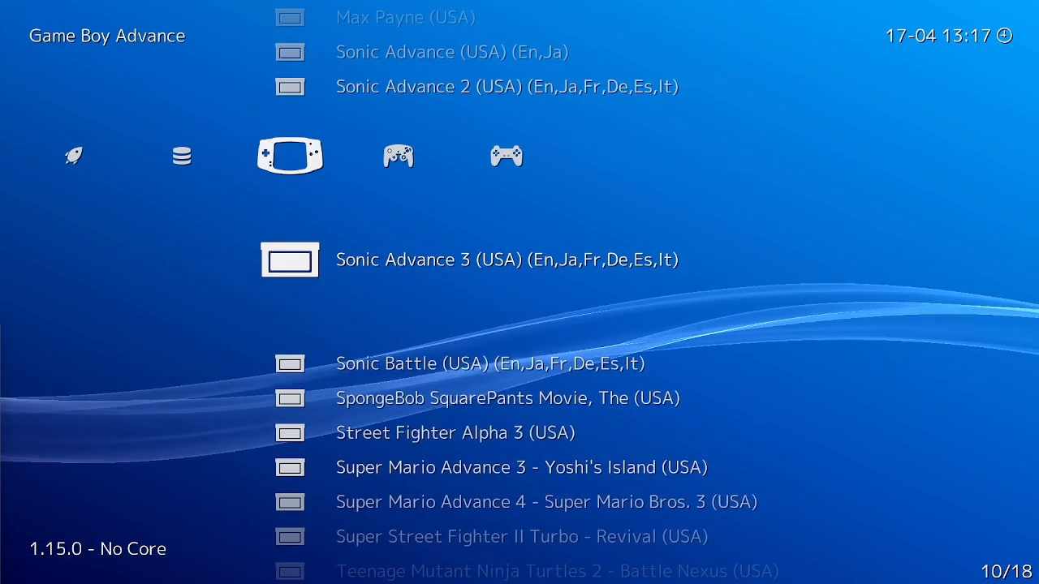
pyautogui.press('Up')
pyautogui.press('Up')
pyautogui.press('Up')
# Step: Compare the cover thumbnails in the GameCube playlist with the entries in the Game Boy Advance playlist
pyautogui.press('Right')
pyautogui.press('Right')
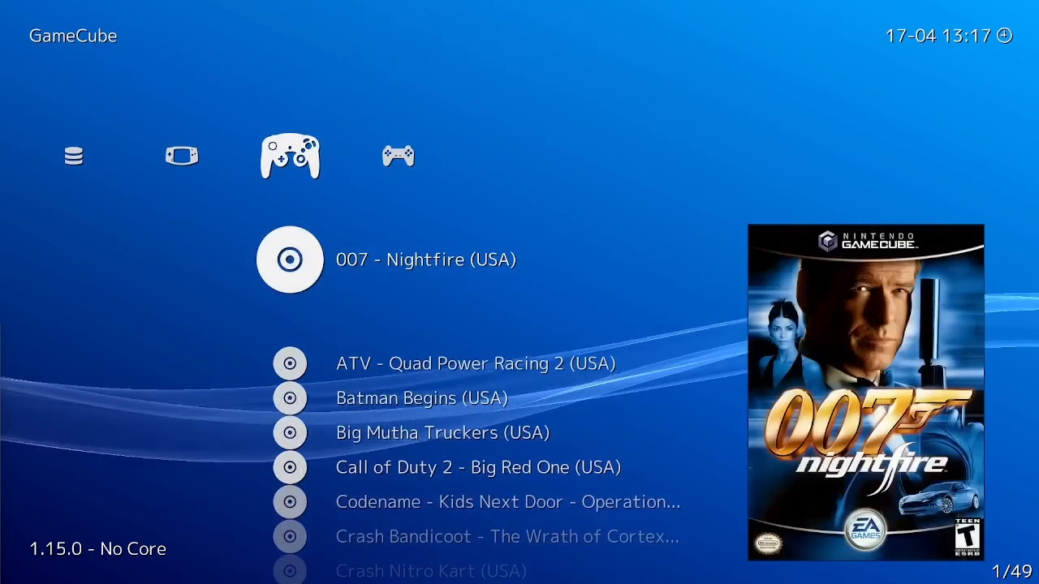
pyautogui.press('Left')
pyautogui.press('Left')
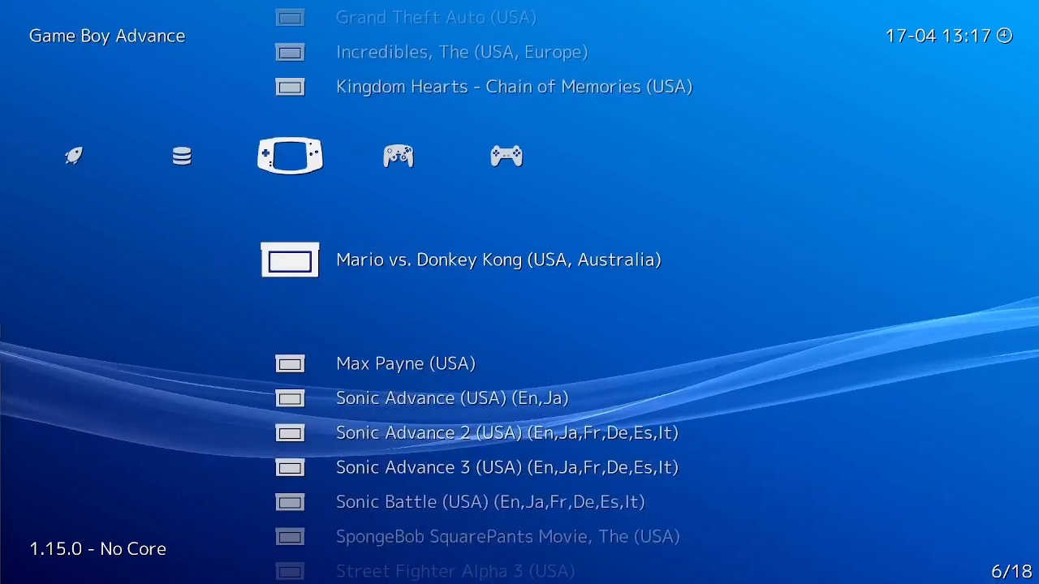
pyautogui.press('Right')
pyautogui.press('Down')
pyautogui.press('Down')
pyautogui.press('Down')
pyautogui.press('Down')
pyautogui.press('Up')
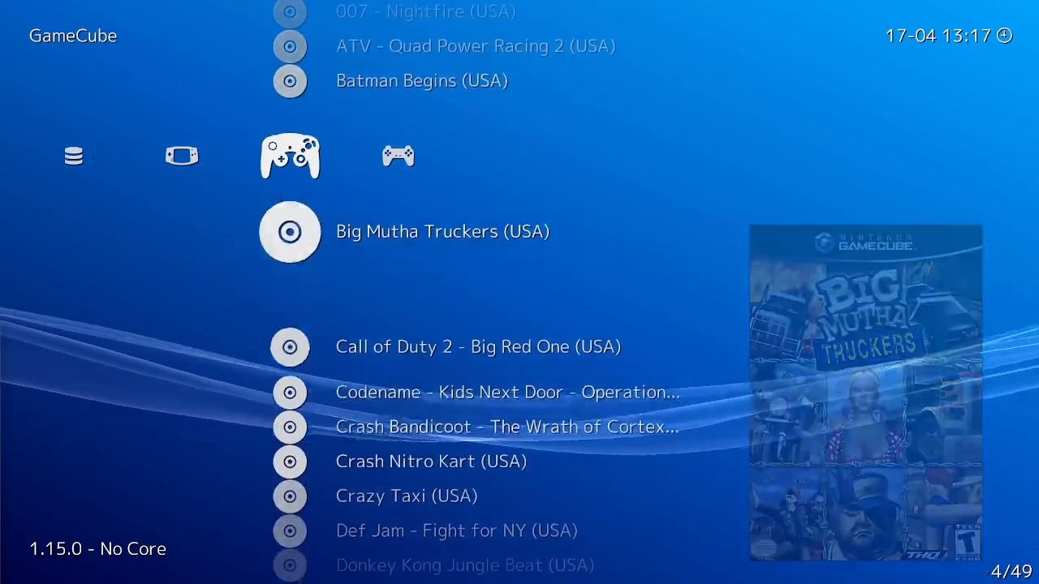
pyautogui.press('Up')
pyautogui.press('Up')
pyautogui.press('Up')
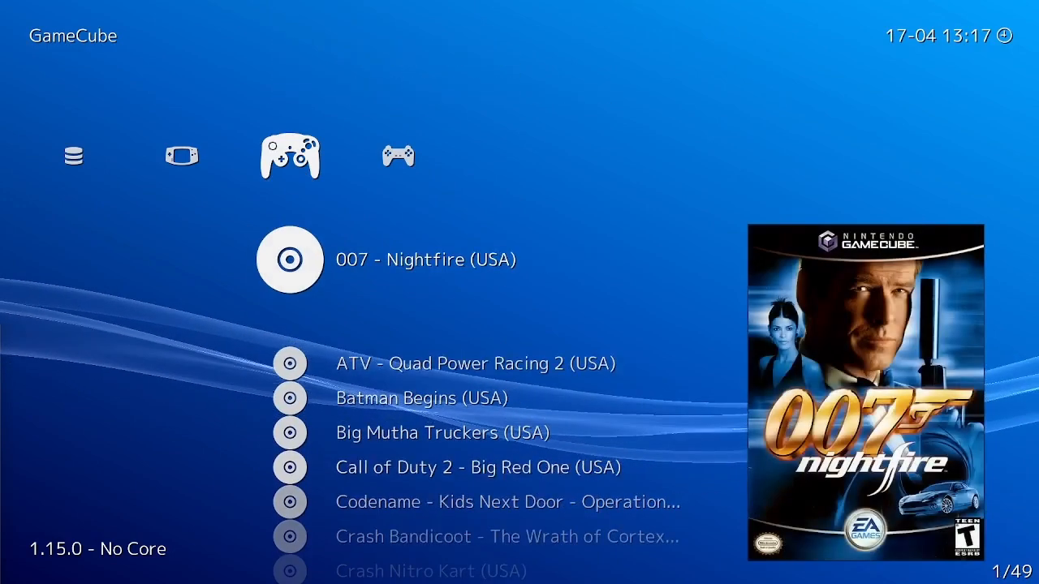
# Step: Return to the Main Menu and open the Online Updater
pyautogui.press('Left')
pyautogui.press('Left')
pyautogui.press('Left')
pyautogui.press('Left')
pyautogui.press('Left')
pyautogui.press('Left')
pyautogui.press('Left')
pyautogui.press('Left')
pyautogui.press('Left')
pyautogui.press('Left')
pyautogui.press('Left')
pyautogui.press('Left')
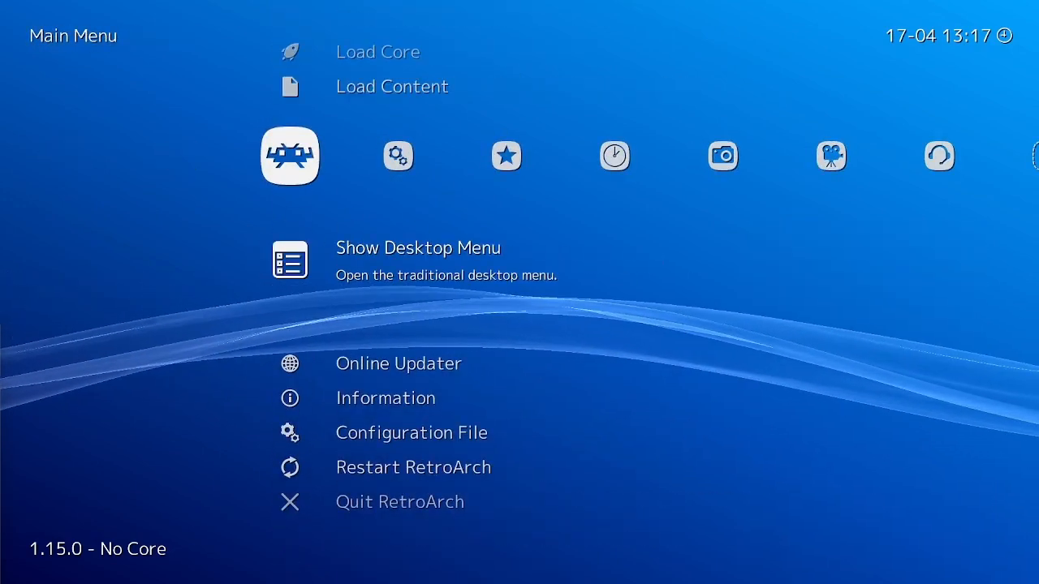
pyautogui.press('Up')
pyautogui.press('Down')
# Step: Download the thumbnails for the Nintendo - Game Boy Advance playlist with the Playlist Thumbnails Updater
pyautogui.press('Down')
pyautogui.press('Return')
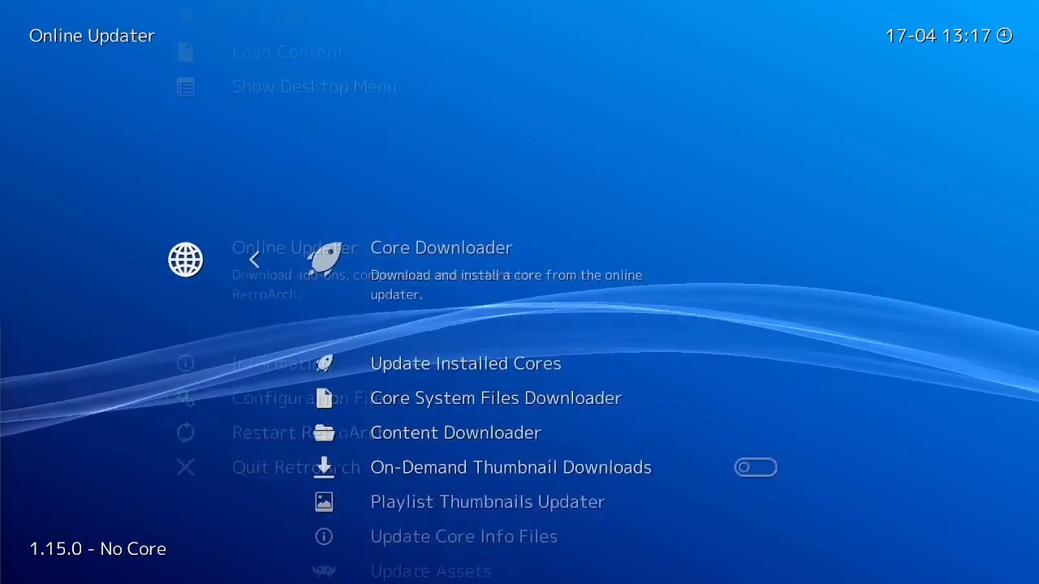
pyautogui.press('Down')
pyautogui.press('Down')
pyautogui.press('Down')
pyautogui.press('Down')
pyautogui.press('Down')
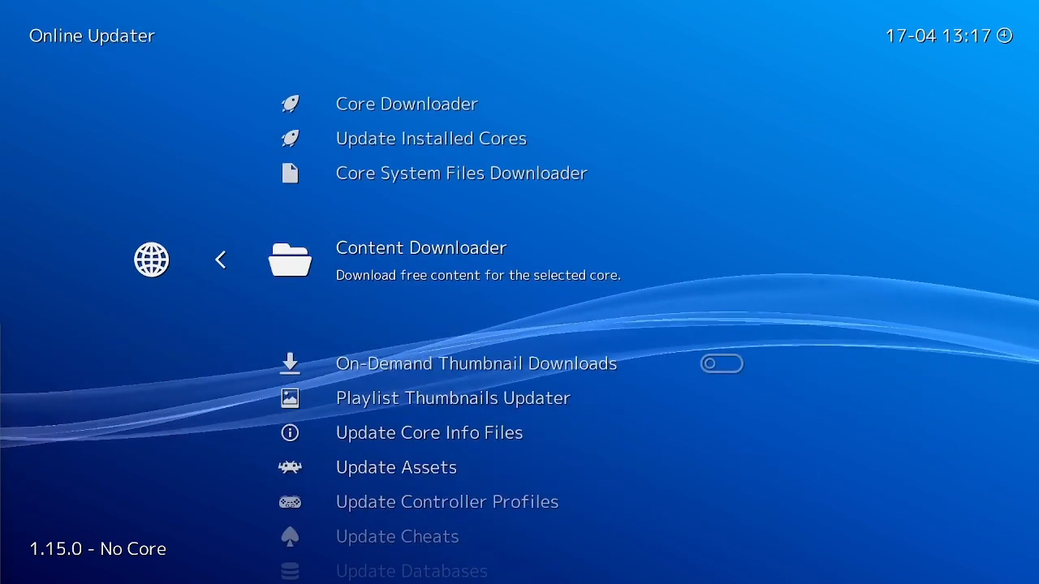
pyautogui.press('Return')
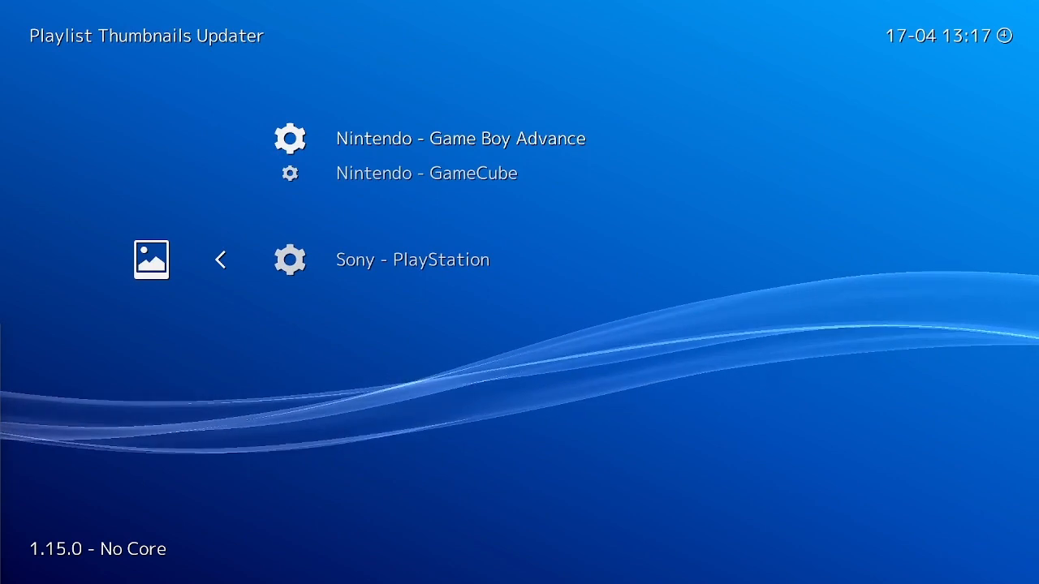
pyautogui.press('Down')
pyautogui.press('Return')
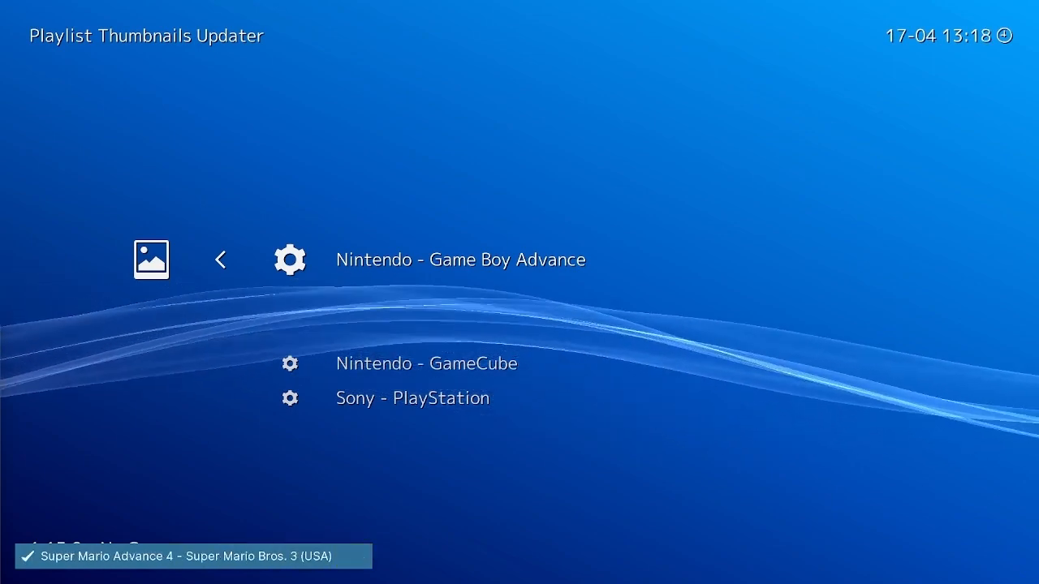
# Step: Return to the Game Boy Advance playlist and check the cover art of its games
pyautogui.press('BackSpace')
pyautogui.press('BackSpace')
pyautogui.press('Down')
pyautogui.press('Down')
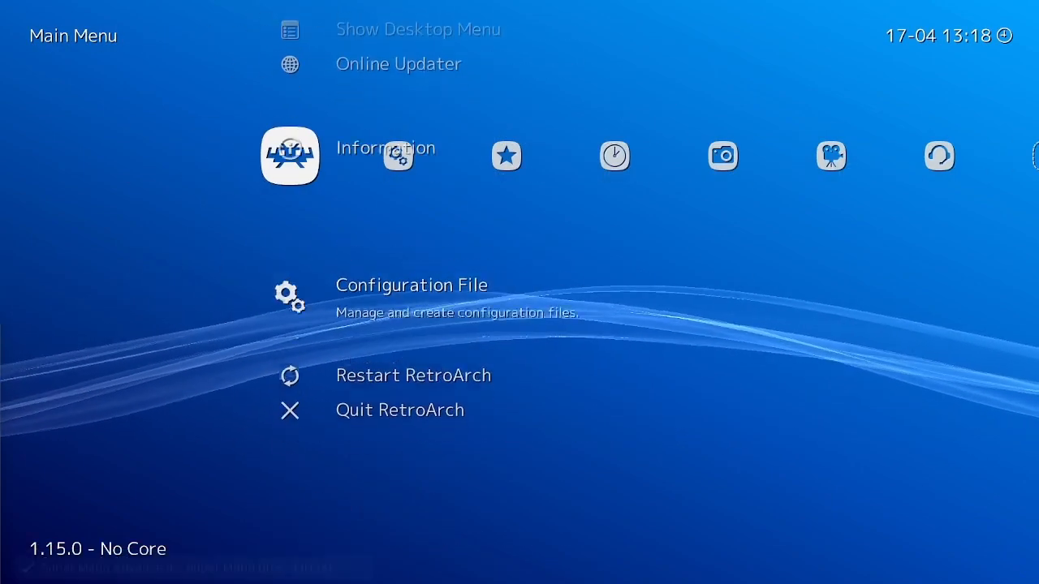
pyautogui.press('Right')
pyautogui.press('Right')
pyautogui.press('Right')
pyautogui.press('Right')
pyautogui.press('Right')
pyautogui.press('Right')
pyautogui.press('Right')
pyautogui.press('Right')
pyautogui.press('Right')
pyautogui.press('Right')
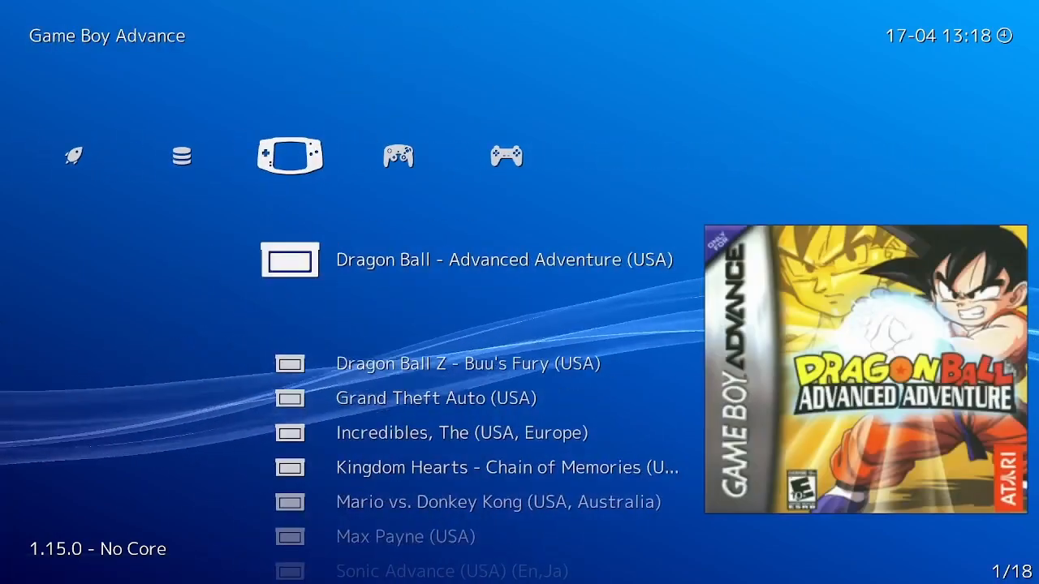
pyautogui.press('Down')
pyautogui.press('Down')
pyautogui.press('Down')
pyautogui.press('Down')
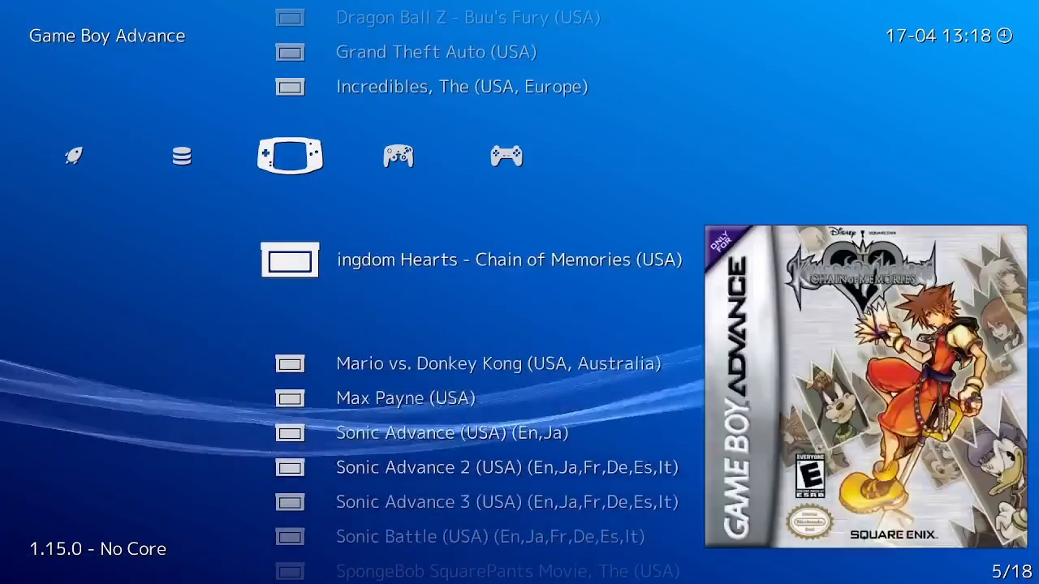
pyautogui.press('Down')
# Step: Run 007 - Nightfire (USA) from the GameCube playlist with the Nintendo - GameCube / Wii (Dolphin) core and open its Quick Menu
pyautogui.press('Right')
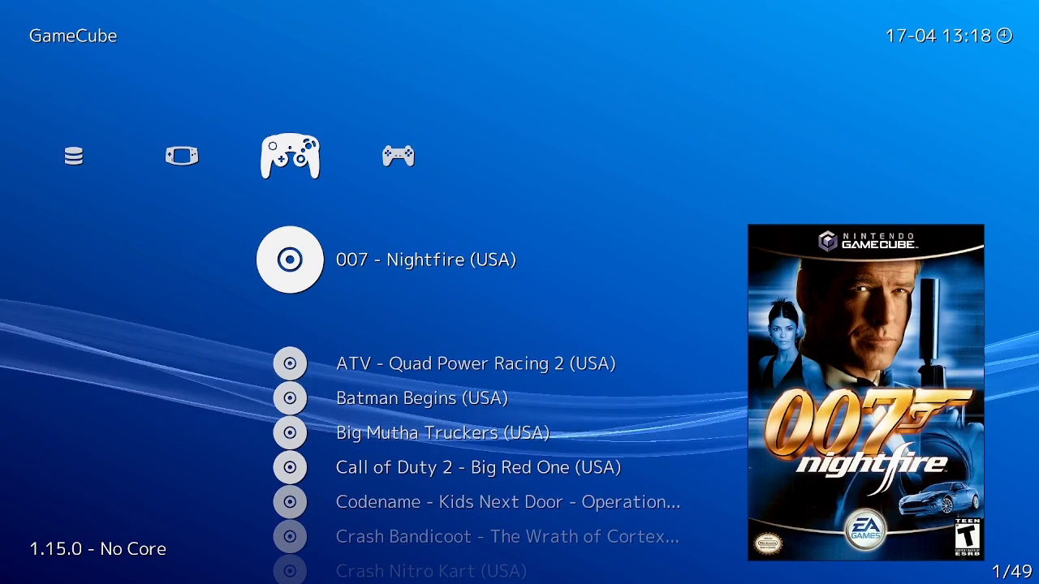
pyautogui.press('Return')
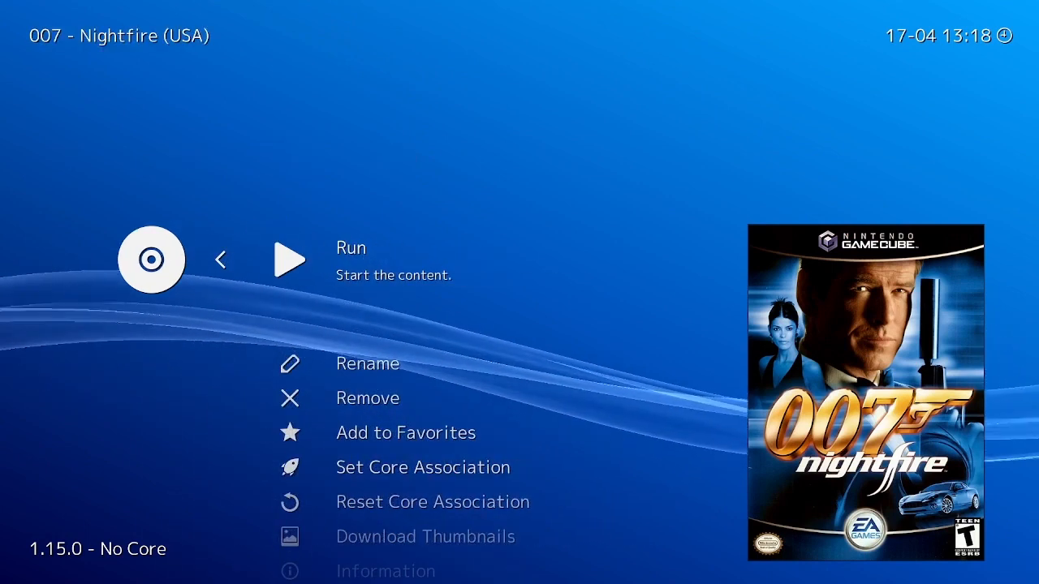
pyautogui.press('Return')
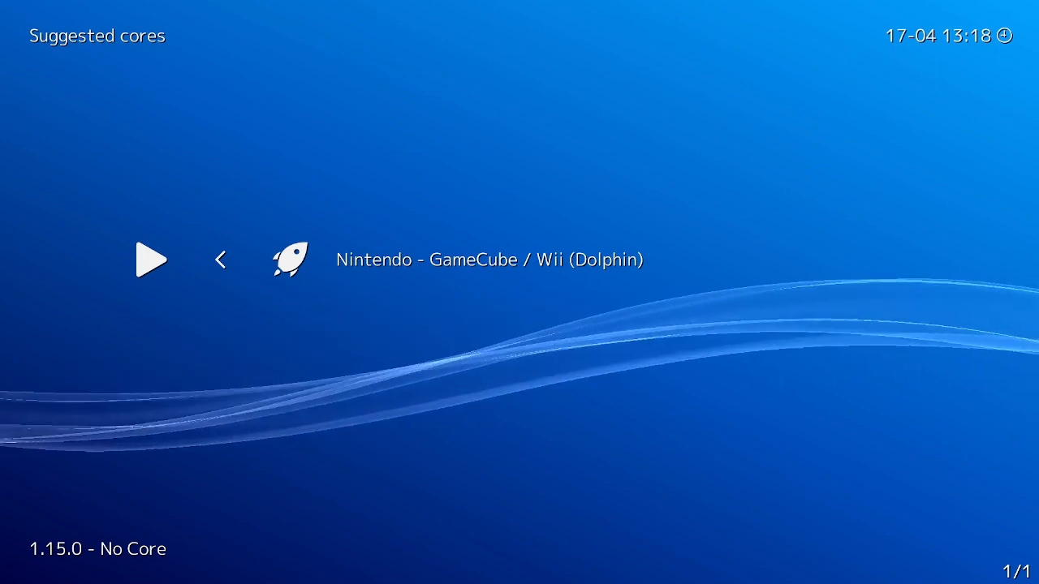
pyautogui.press('Return')
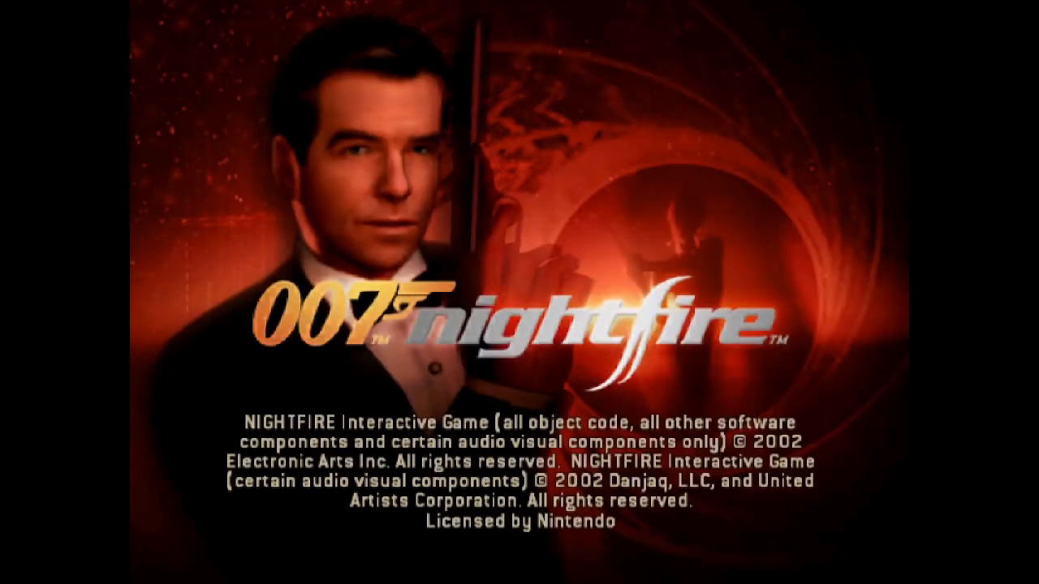
pyautogui.press('F1')
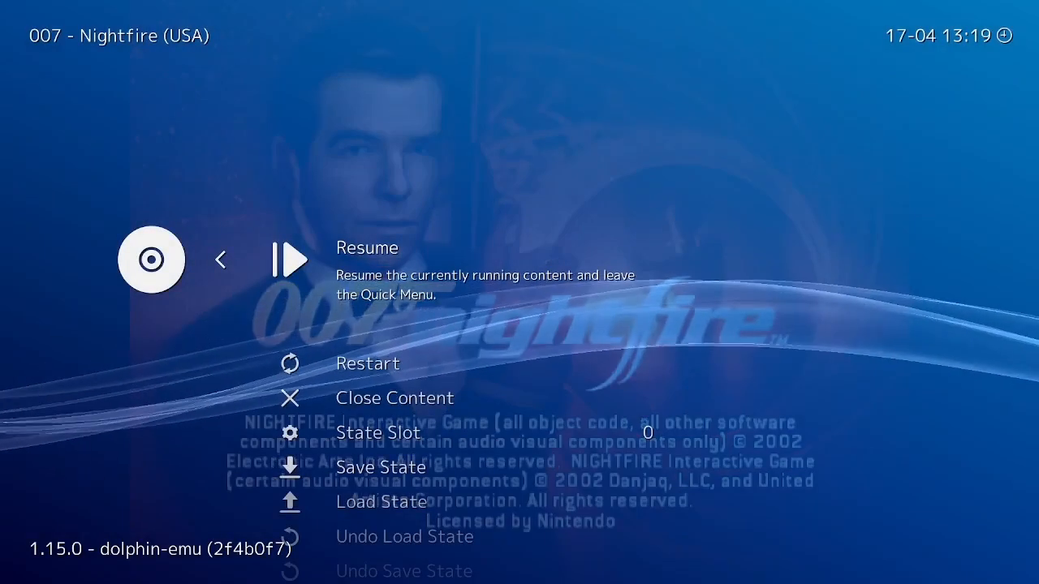
# Step: In the running game's Core Options, set Internal Resolution to x3 (1920 x 1584) and turn on WideScreen Hack
pyautogui.press('Down')
pyautogui.press('Down')
pyautogui.press('Down')
pyautogui.press('Down')
pyautogui.press('Down')
pyautogui.press('Down')
pyautogui.press('Down')
pyautogui.press('Down')
pyautogui.press('Down')
pyautogui.press('Down')
pyautogui.press('Down')
pyautogui.press('Down')
pyautogui.press('Return')
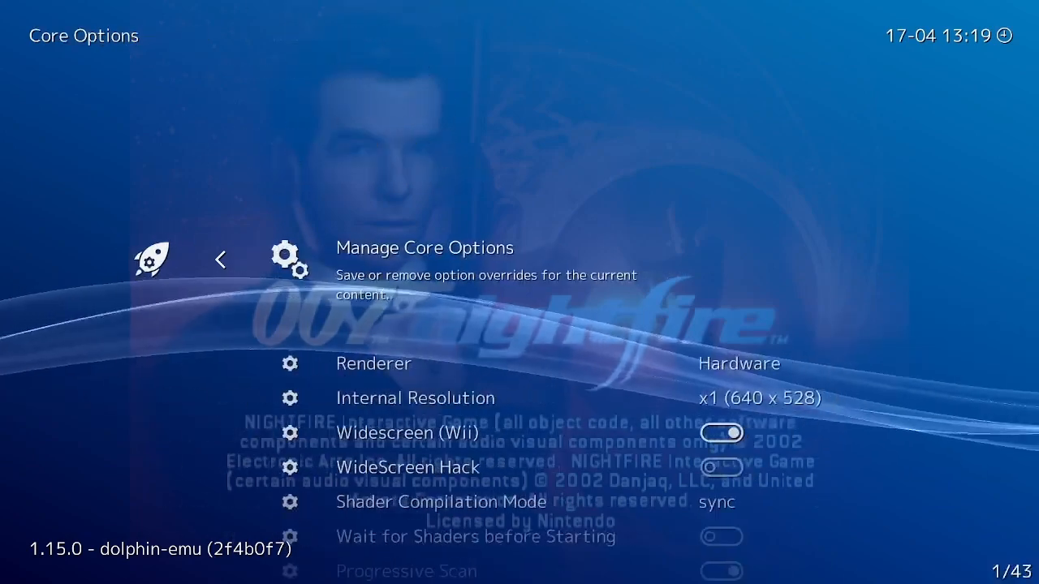
pyautogui.press('Down')
pyautogui.press('Down')
pyautogui.press('Return')
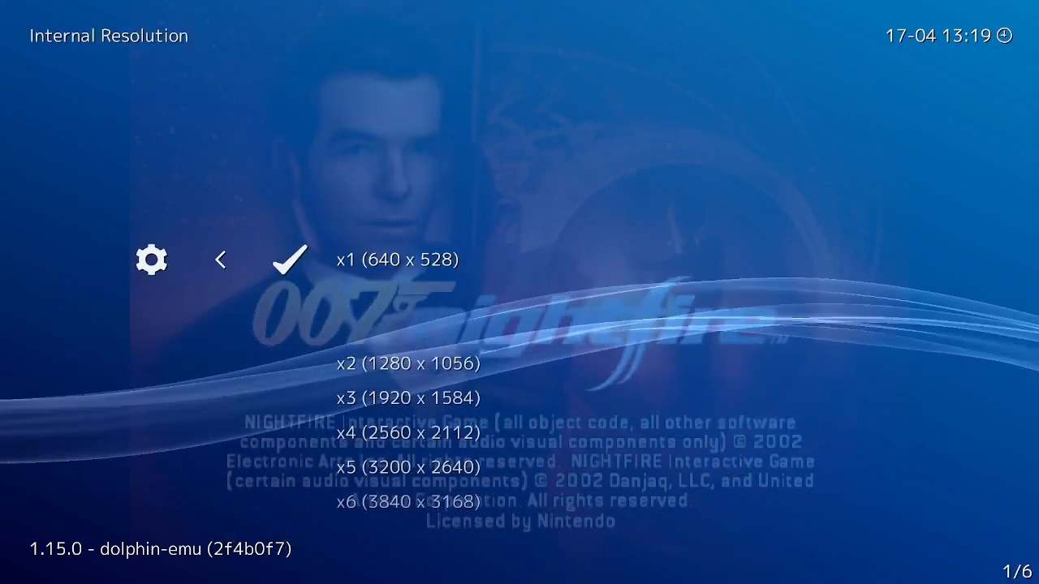
pyautogui.press('Down')
pyautogui.press('Down')
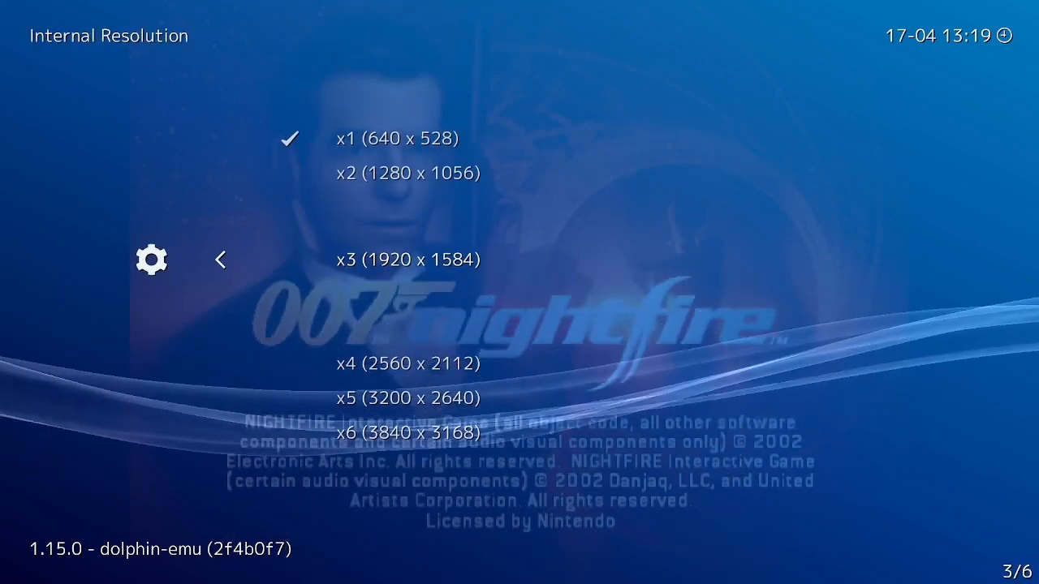
pyautogui.press('Return')
pyautogui.press('Down')
pyautogui.press('Down')
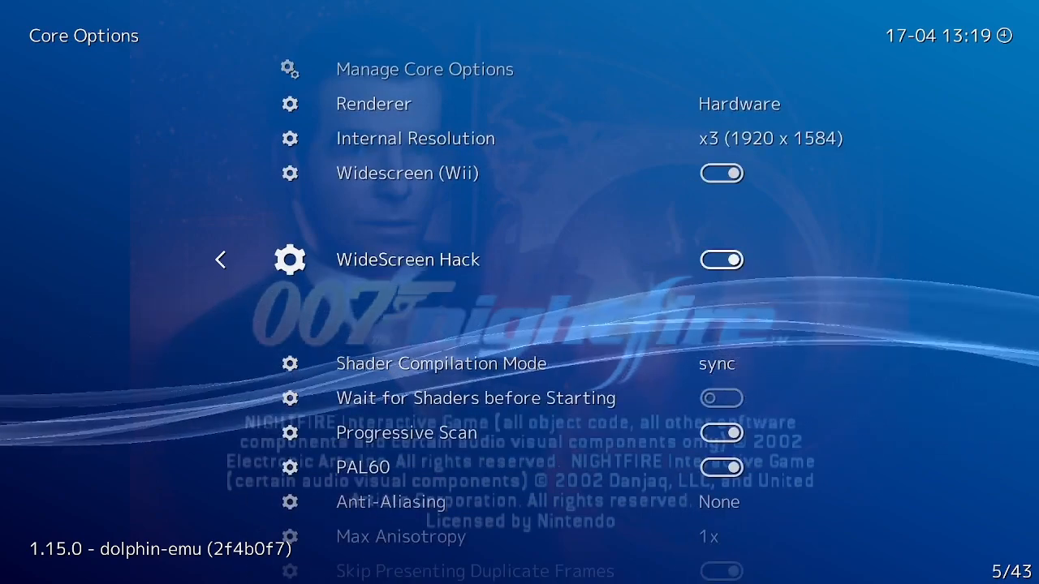
# Step: Return to the game's Quick Menu and restart 007 - Nightfire (USA) from the beginning
pyautogui.press('BackSpace')
pyautogui.press('Up')
pyautogui.press('Up')
pyautogui.press('Up')
pyautogui.press('Up')
pyautogui.press('Up')
pyautogui.press('Up')
pyautogui.press('Up')
pyautogui.press('Up')
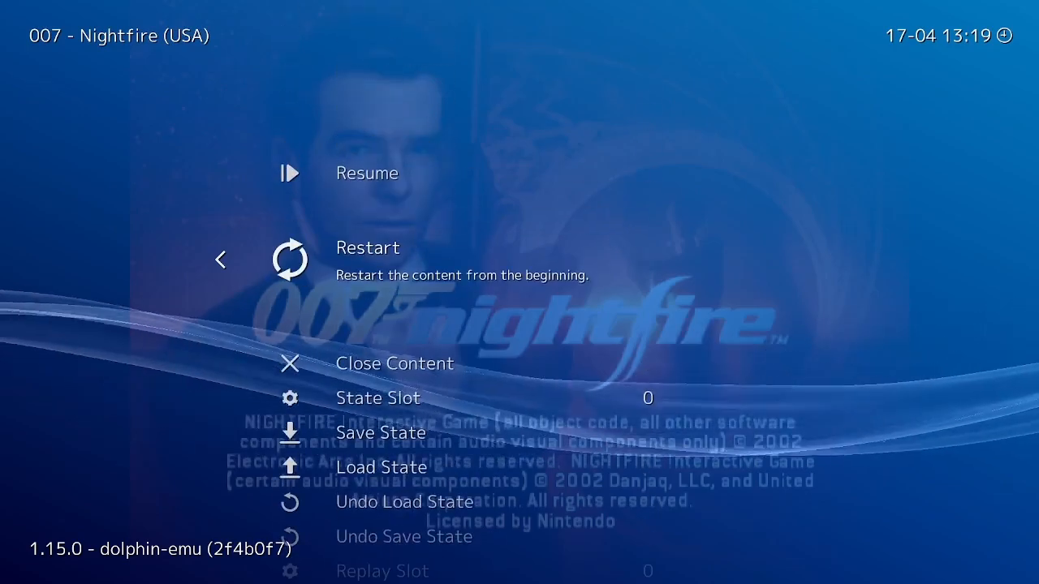
pyautogui.press('Return')
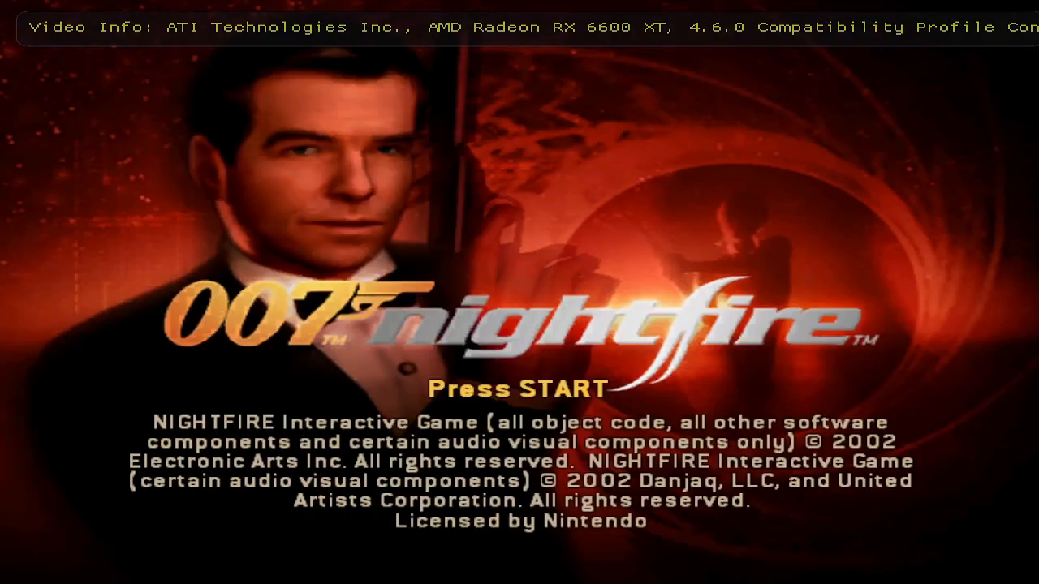